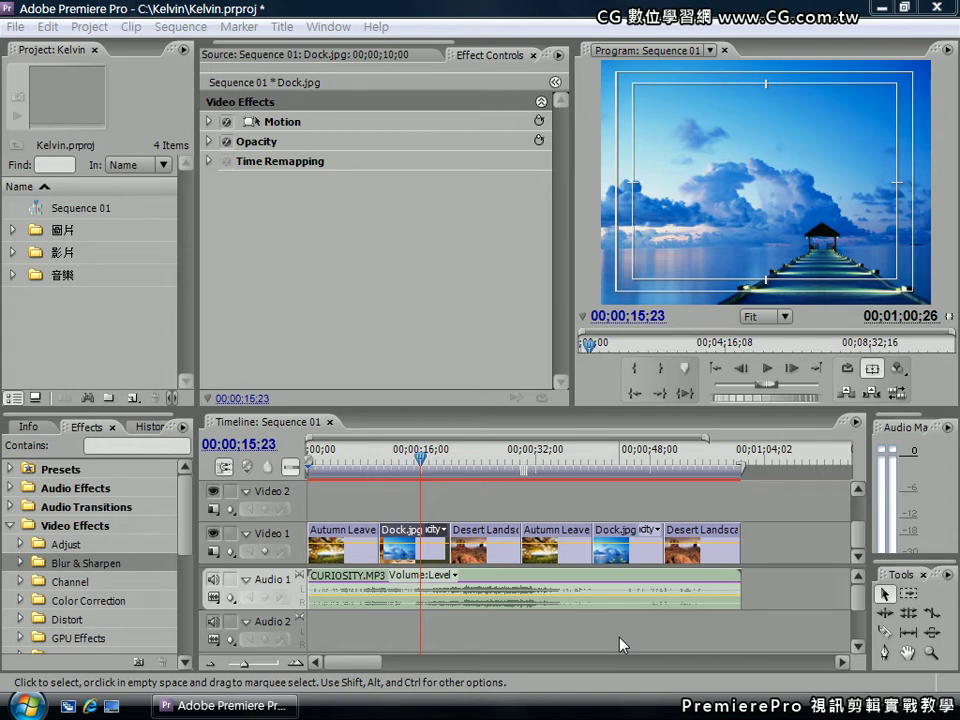
- Save the project and expand the Blur & Sharpen video effects category
key("ctrl+s")
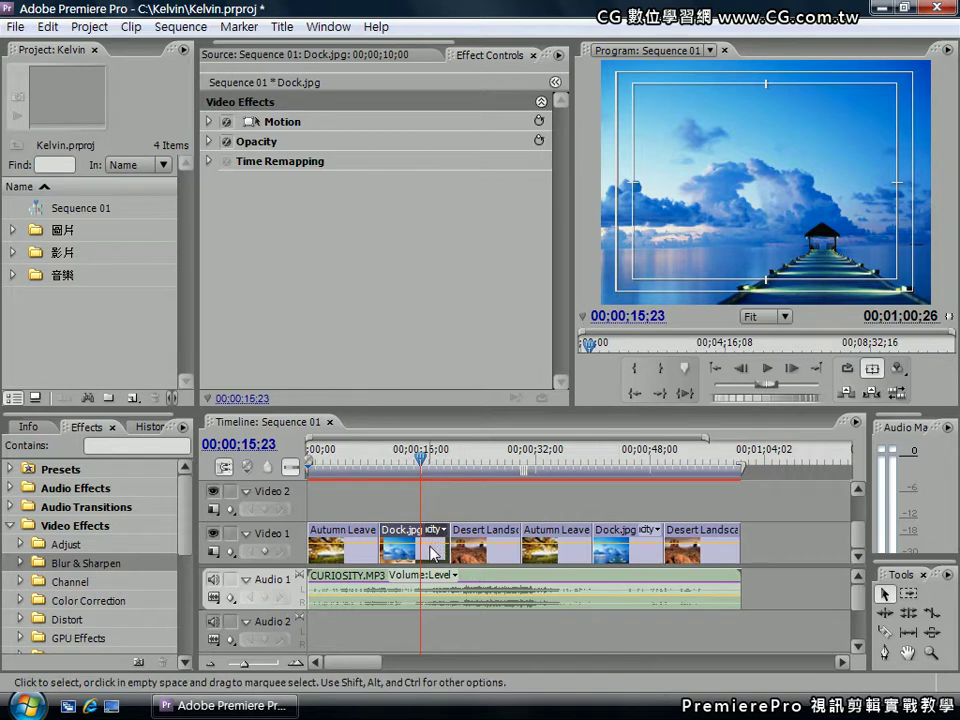
mouse_move(433, 553)
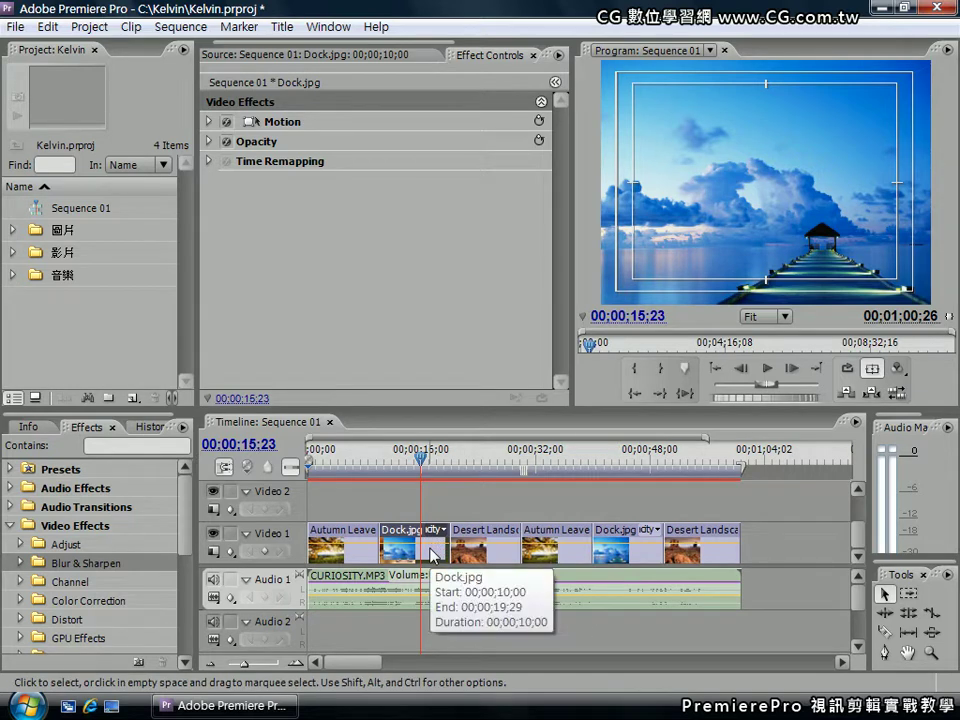
left_click(22, 566)
left_click_drag(189, 497, 187, 525)
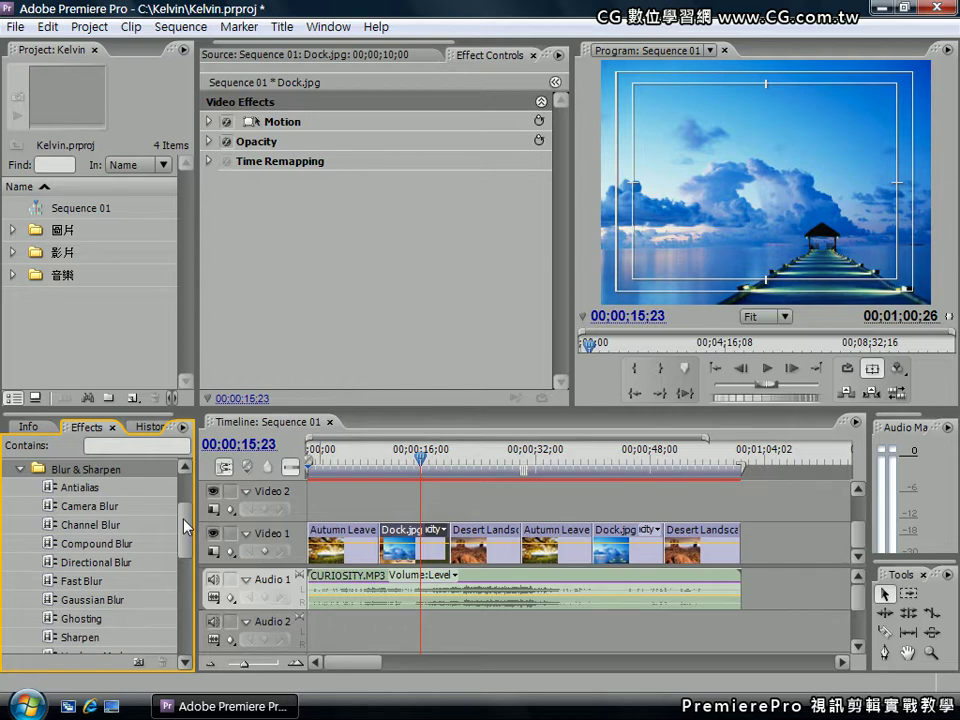
- Drag Gaussian Blur onto the first Dock.jpg clip in the Video 1 track
left_click(95, 601)
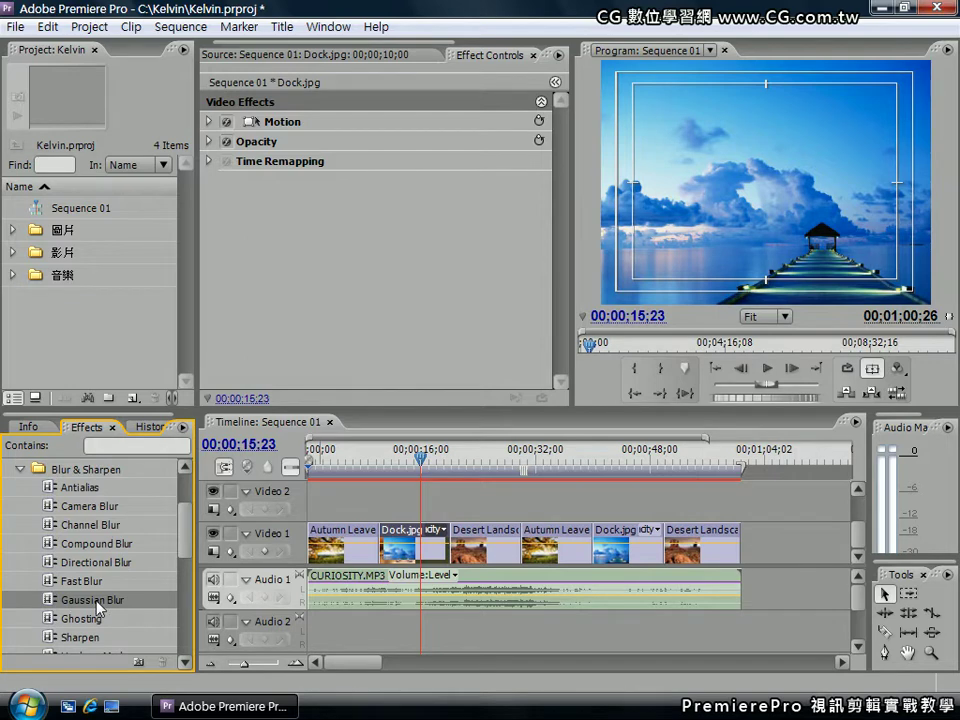
scroll(185, 550, "down", 2)
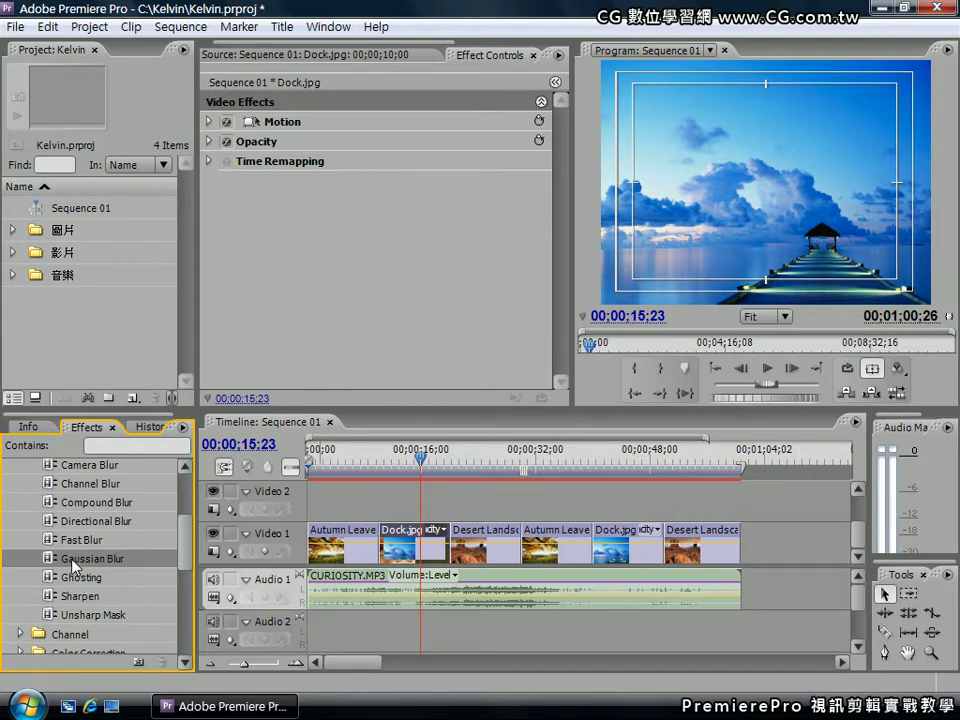
left_click_drag(73, 562, 415, 548)
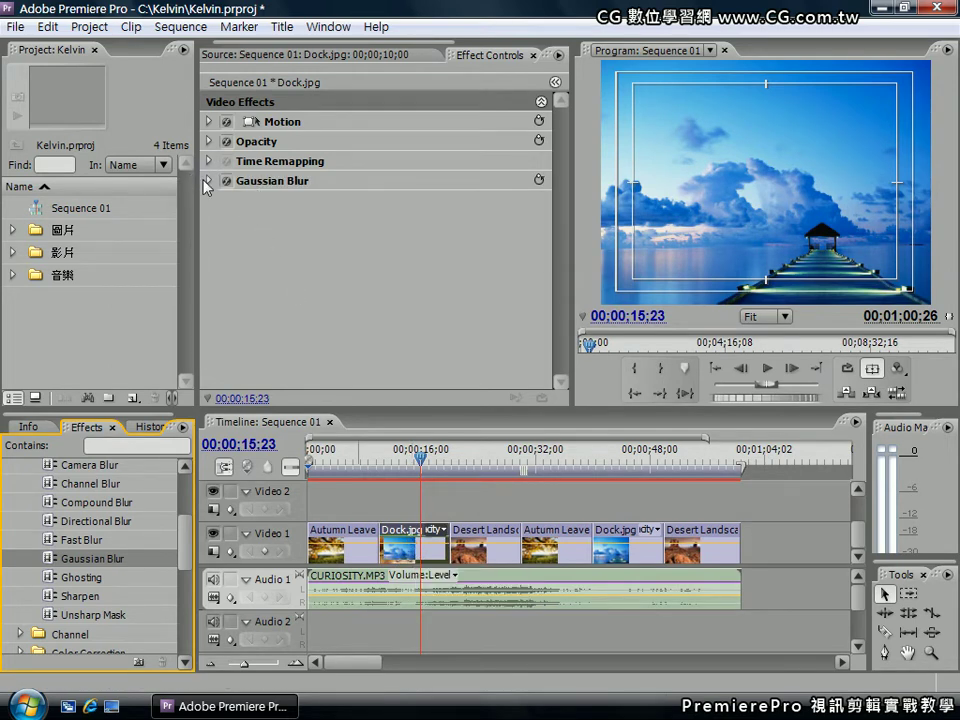
- Expand Gaussian Blur and raise its Blurriness slider from 0.0 to 5.6
left_click(208, 181)
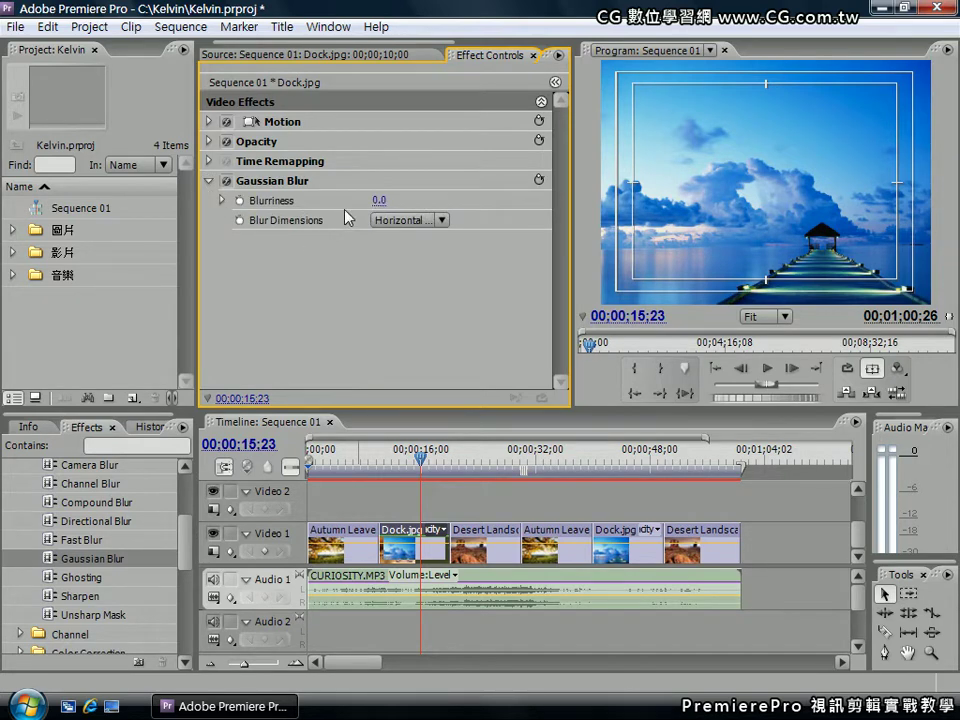
left_click(442, 221)
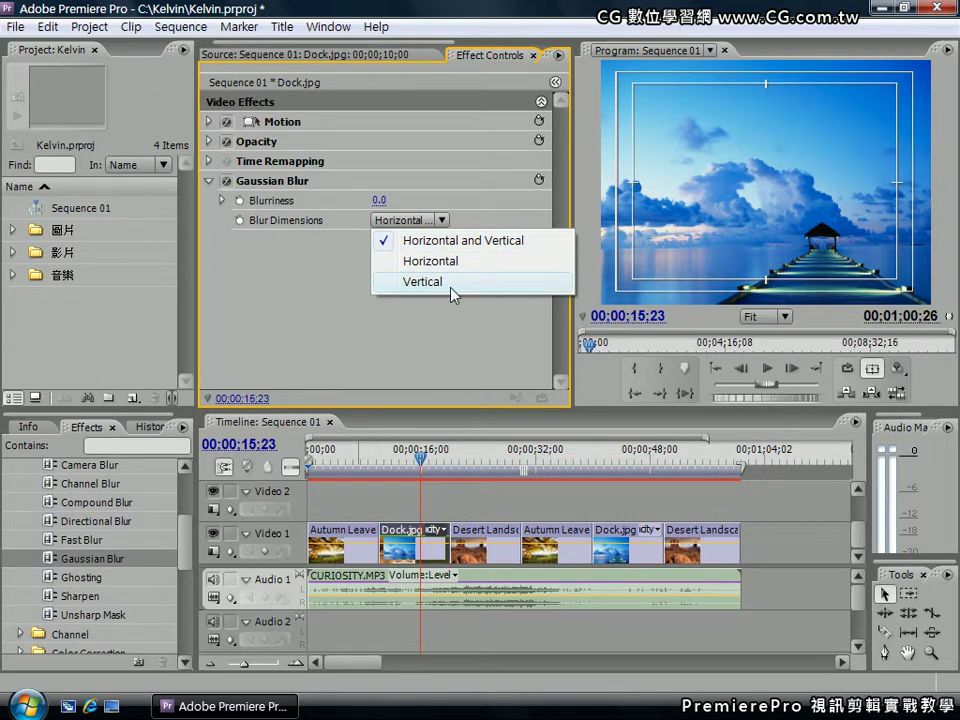
left_click(224, 203)
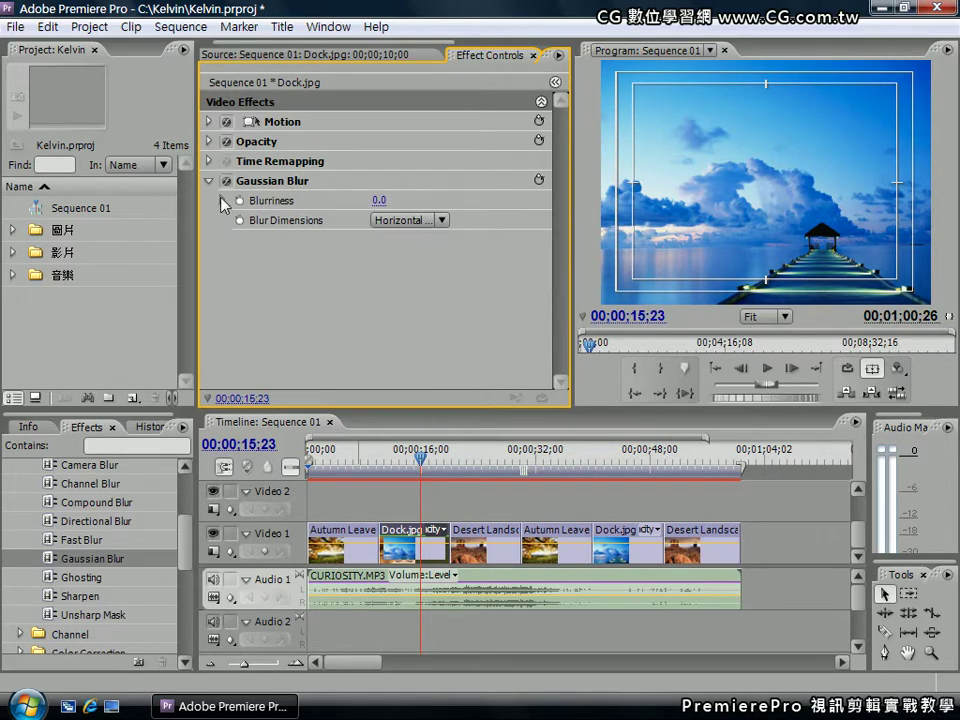
left_click(223, 201)
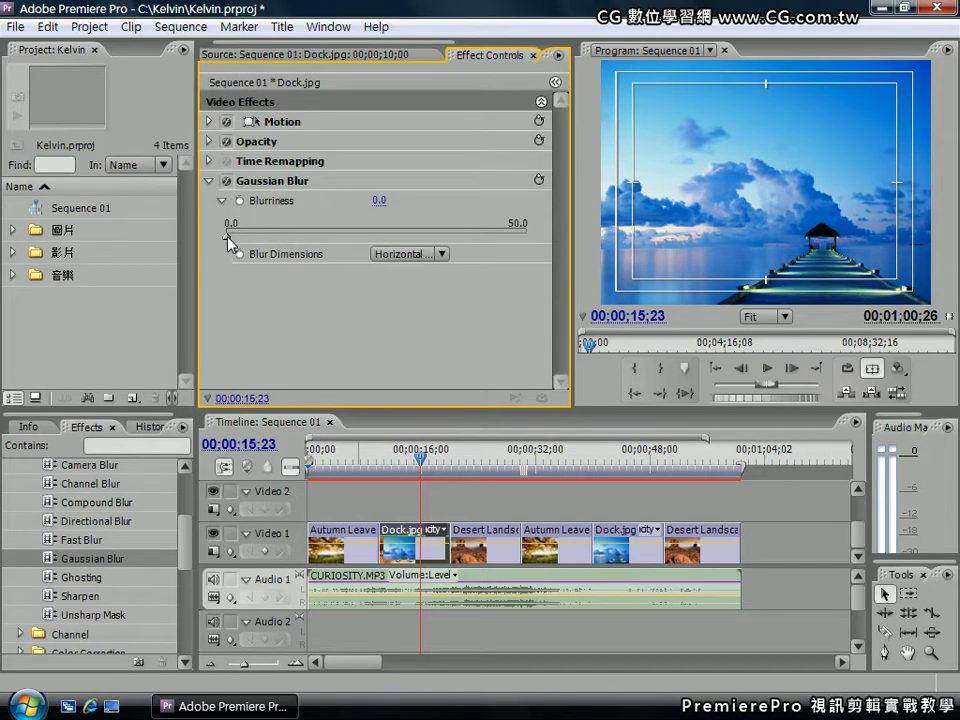
left_click_drag(228, 238, 260, 238)
- Zoom the Program monitor to 100% and turn off the safe-margin guides
left_click(787, 316)
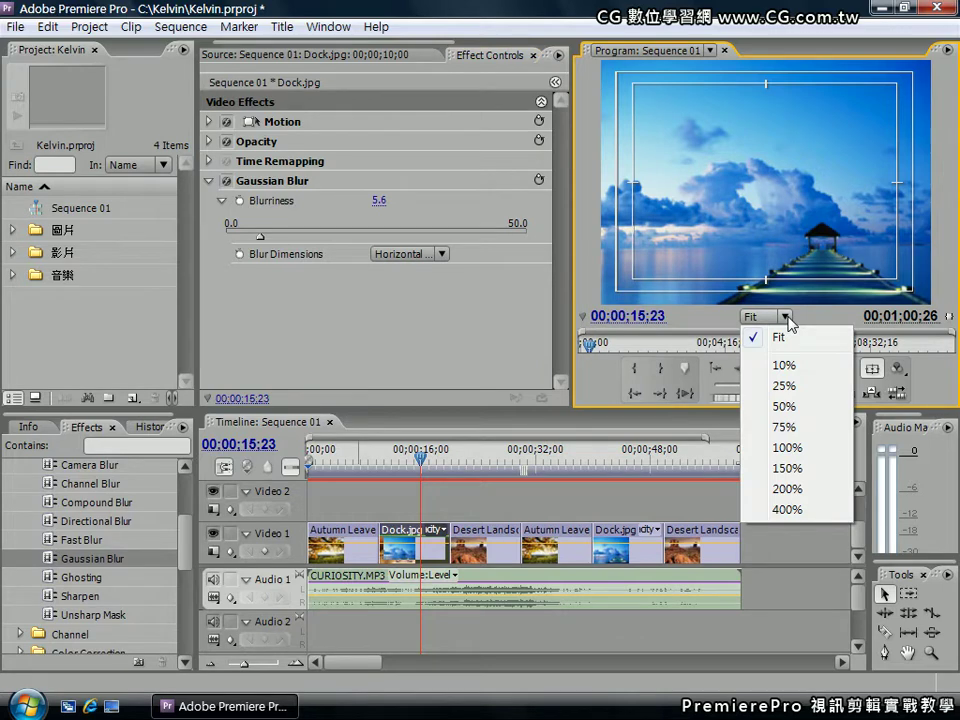
left_click(788, 449)
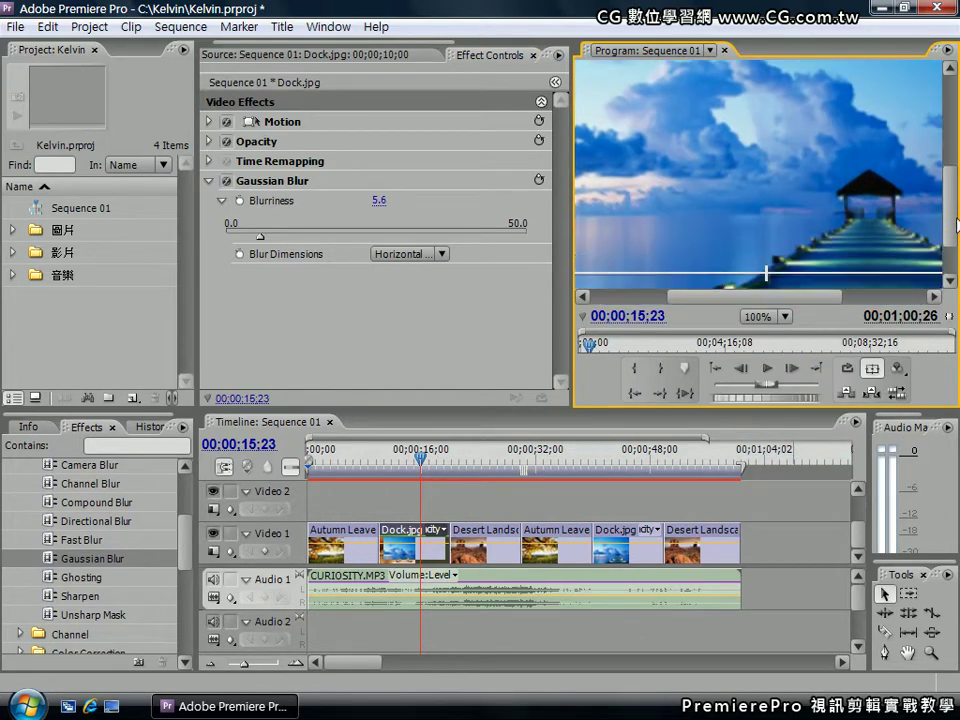
left_click_drag(955, 222, 955, 233)
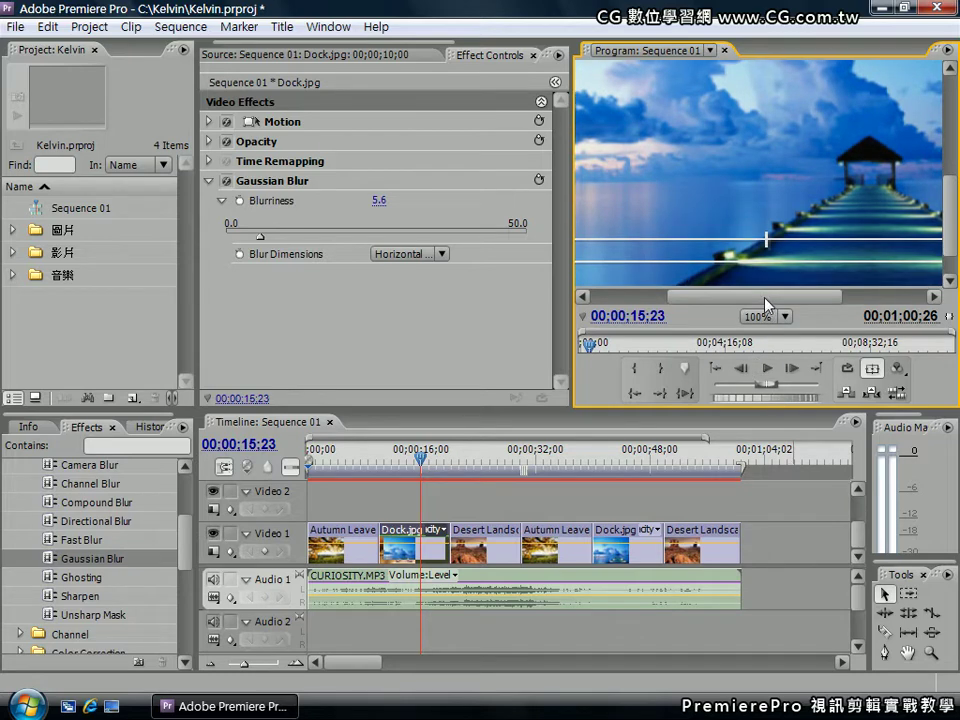
left_click_drag(766, 303, 841, 303)
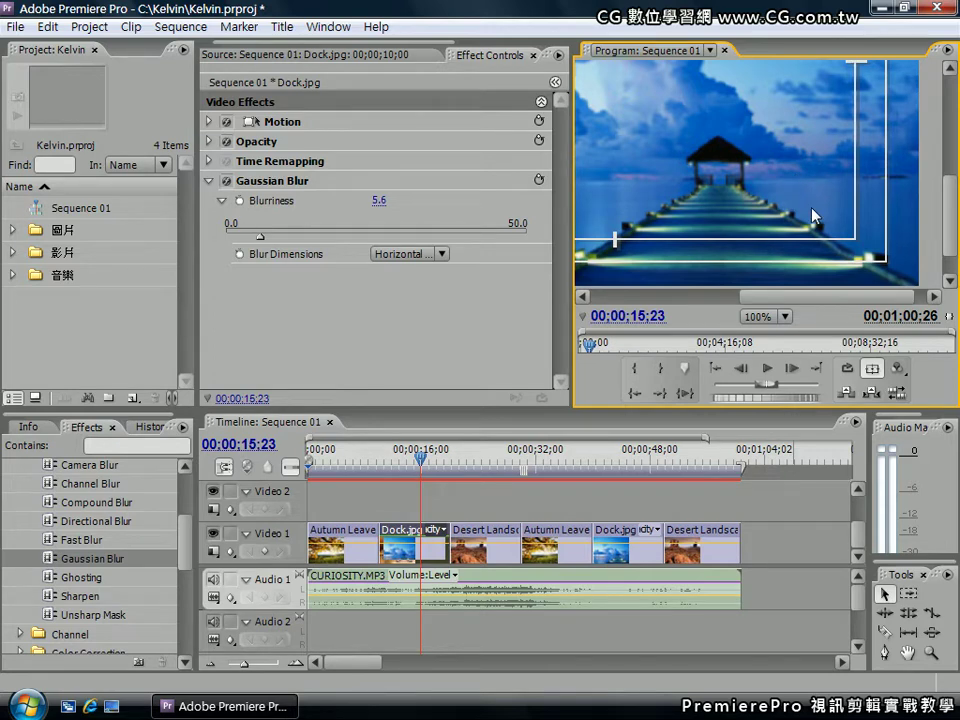
left_click(871, 368)
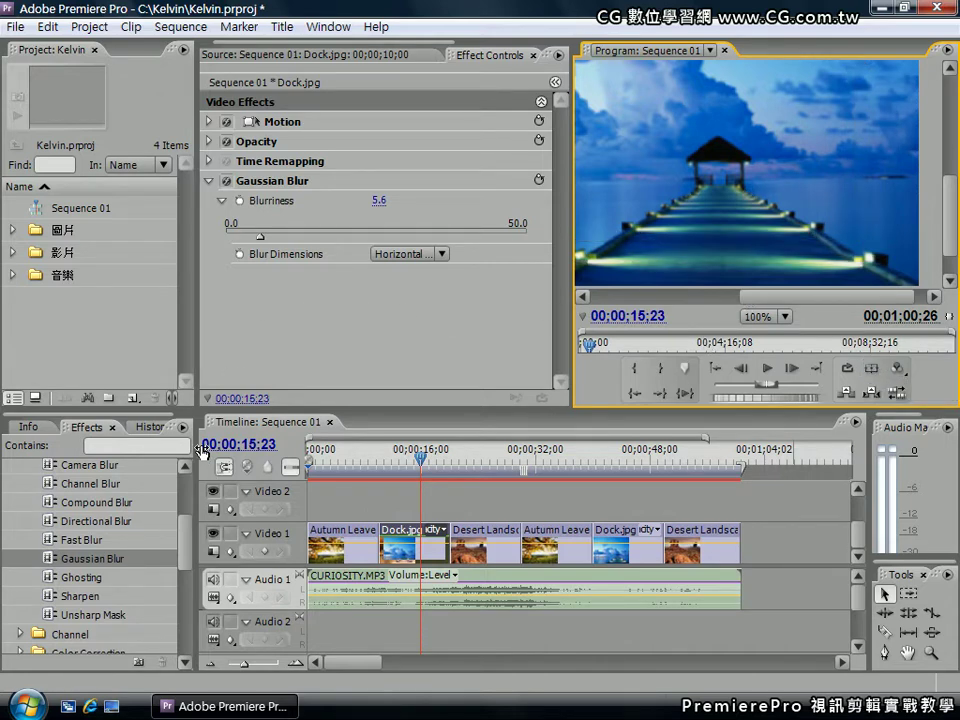
- Set the Gaussian Blur blurriness to 20
left_click(379, 200)
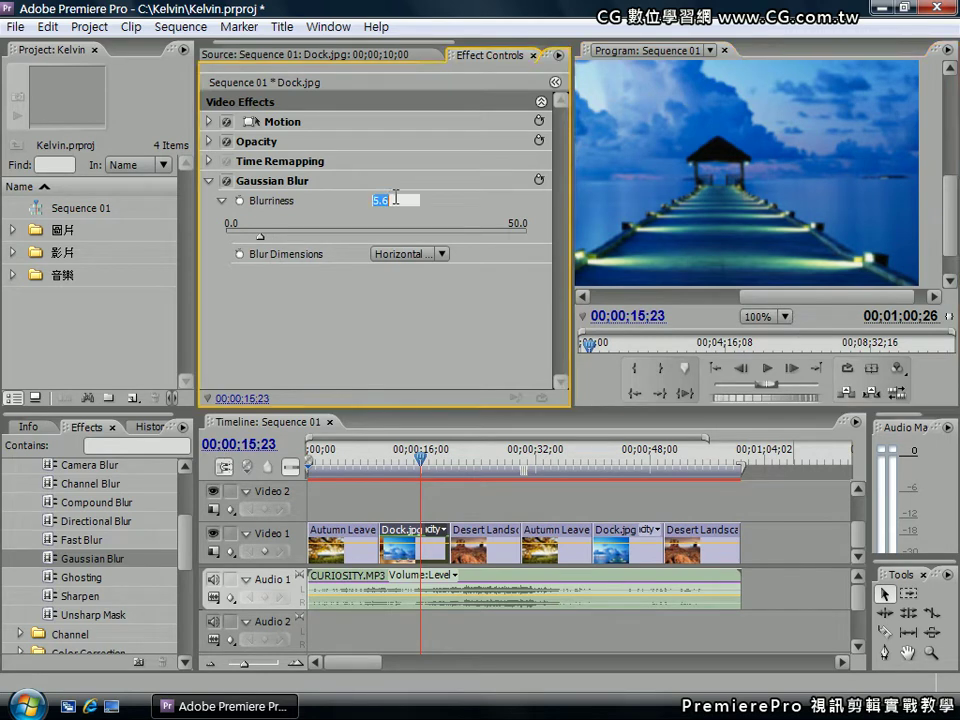
type("20")
key("Return")
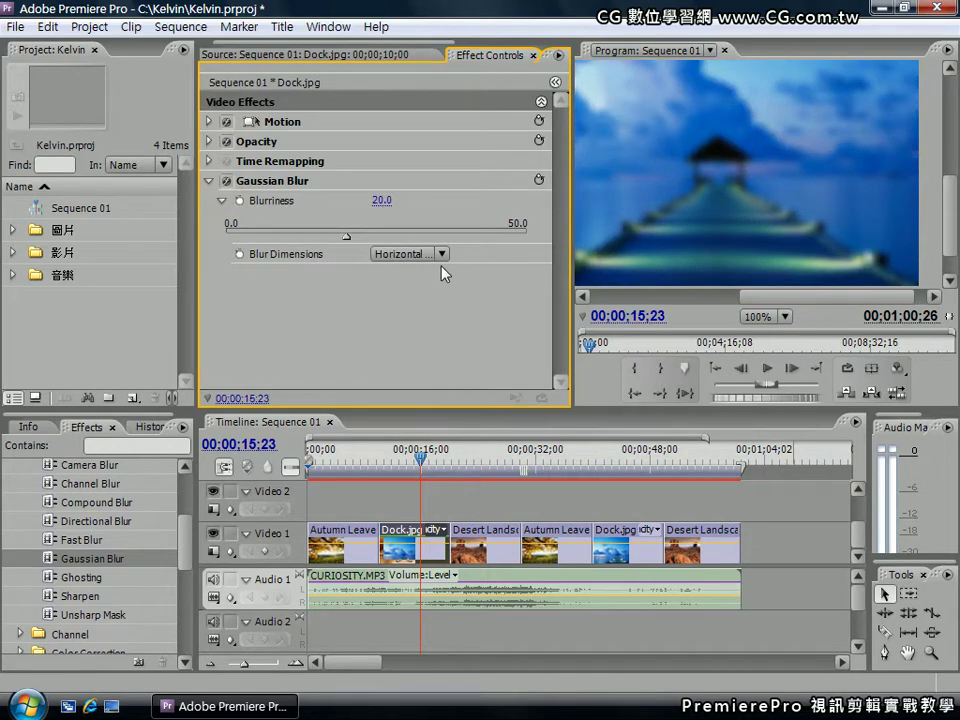
- Cycle Blur Dimensions through Horizontal, Vertical, then Horizontal and Vertical
left_click(440, 254)
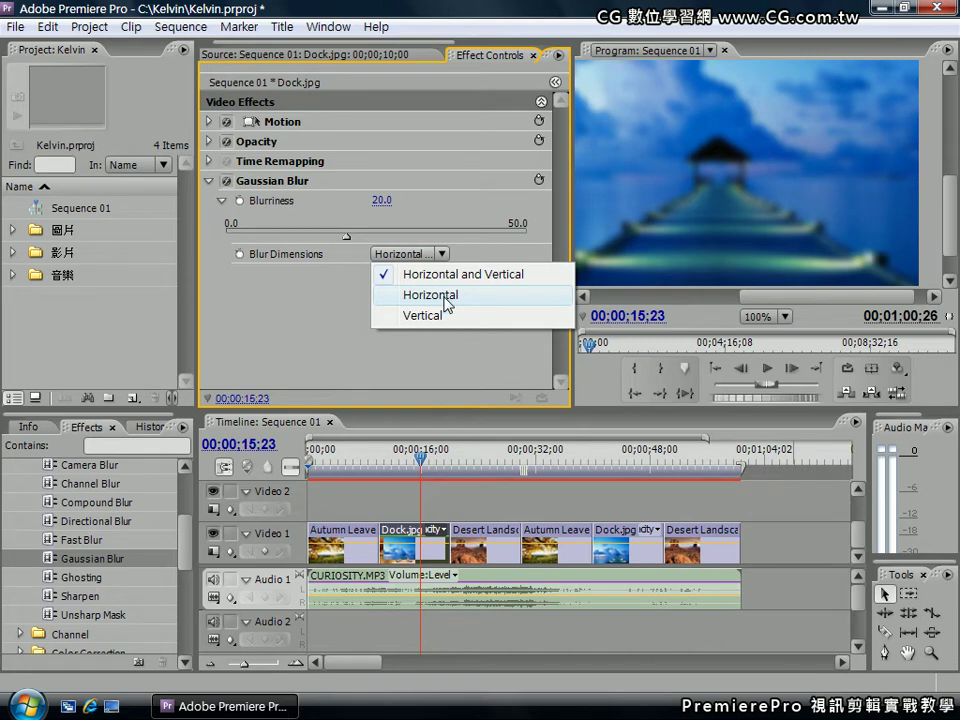
left_click(447, 296)
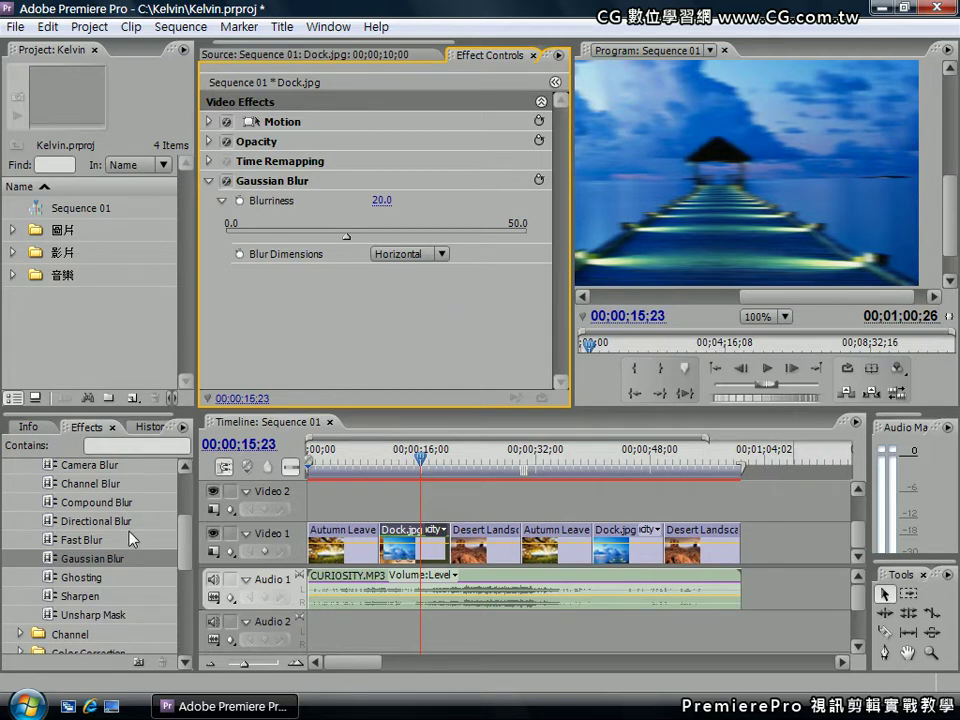
left_click(441, 254)
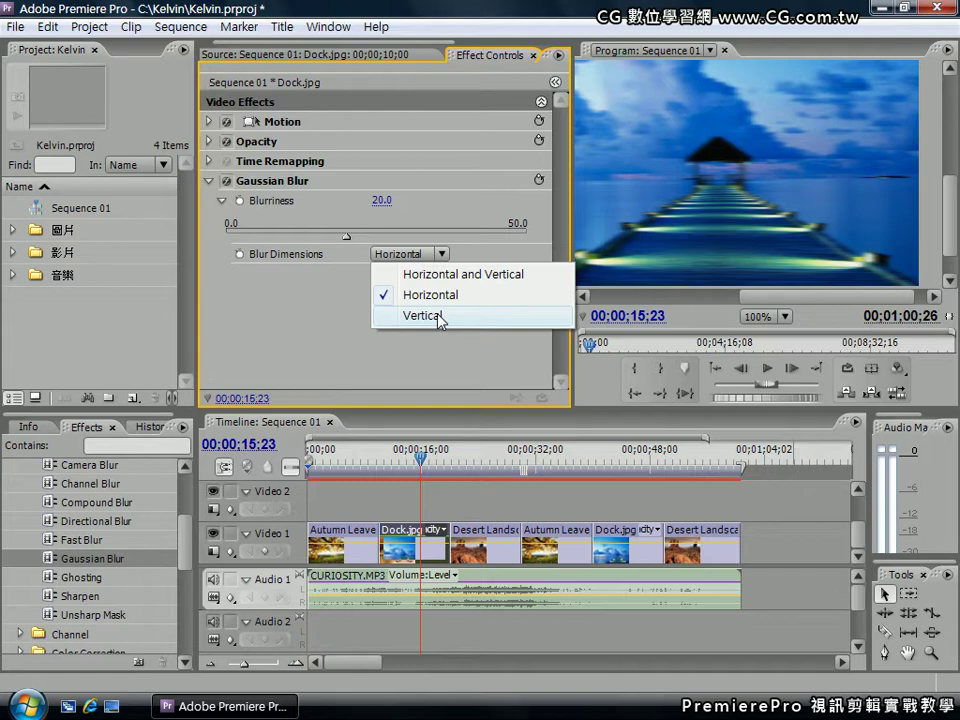
left_click(440, 317)
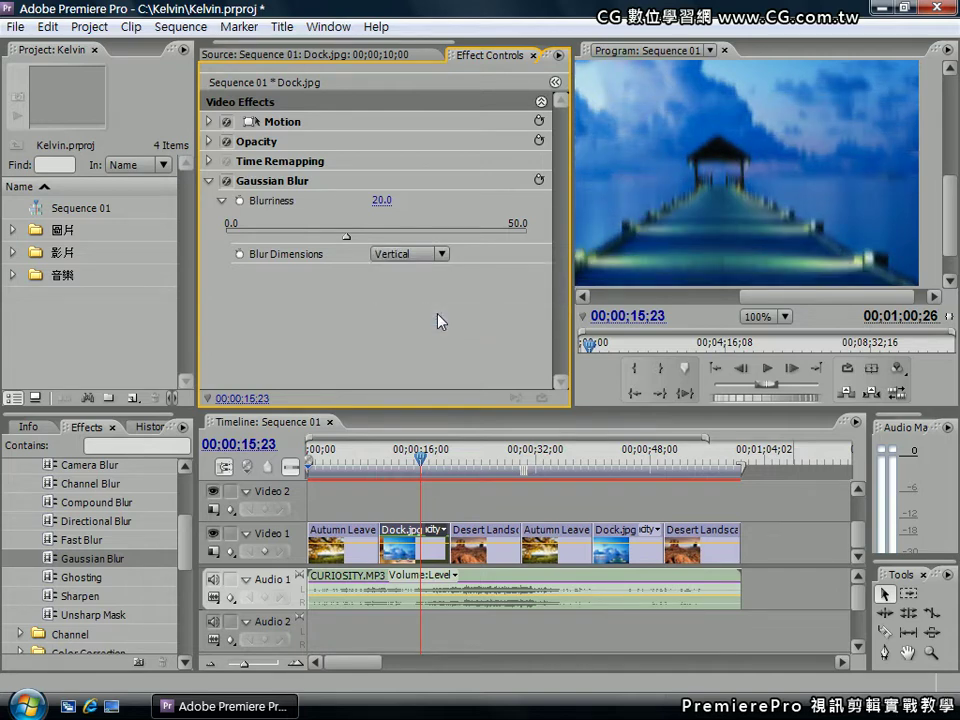
left_click(441, 255)
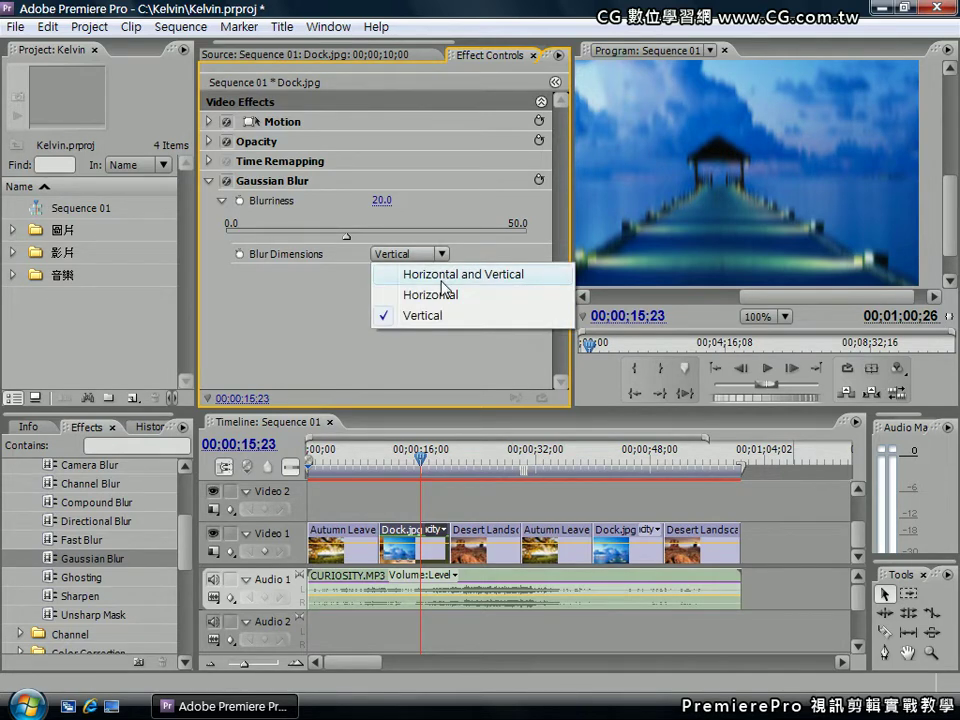
left_click(441, 281)
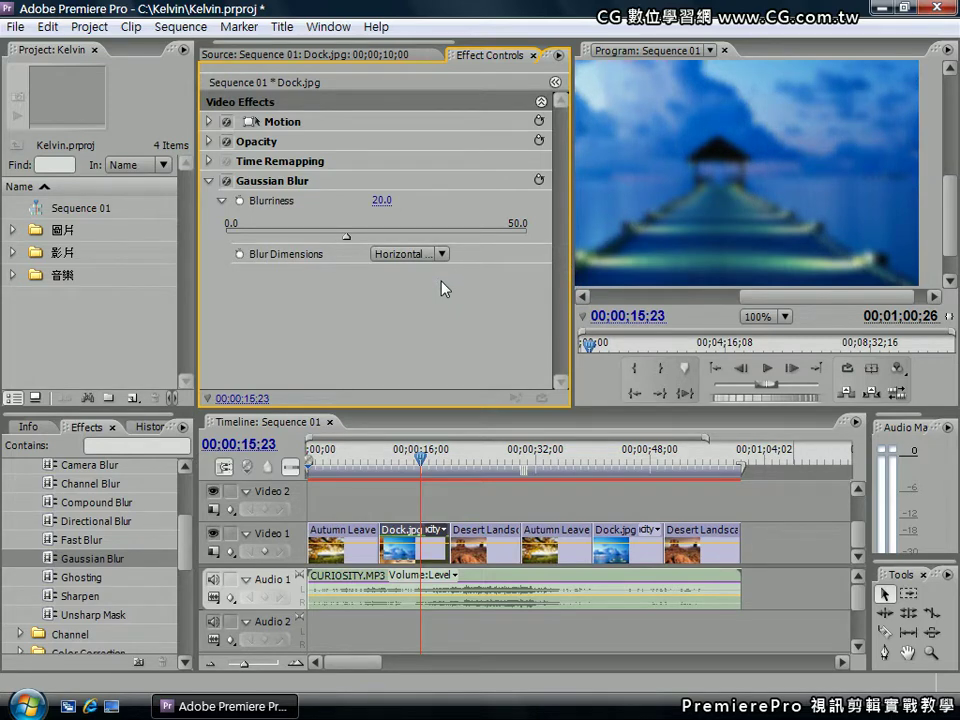
- Lower the blurriness to 10.0 and collapse the Gaussian Blur settings
left_click(382, 200)
type("10")
key("Return")
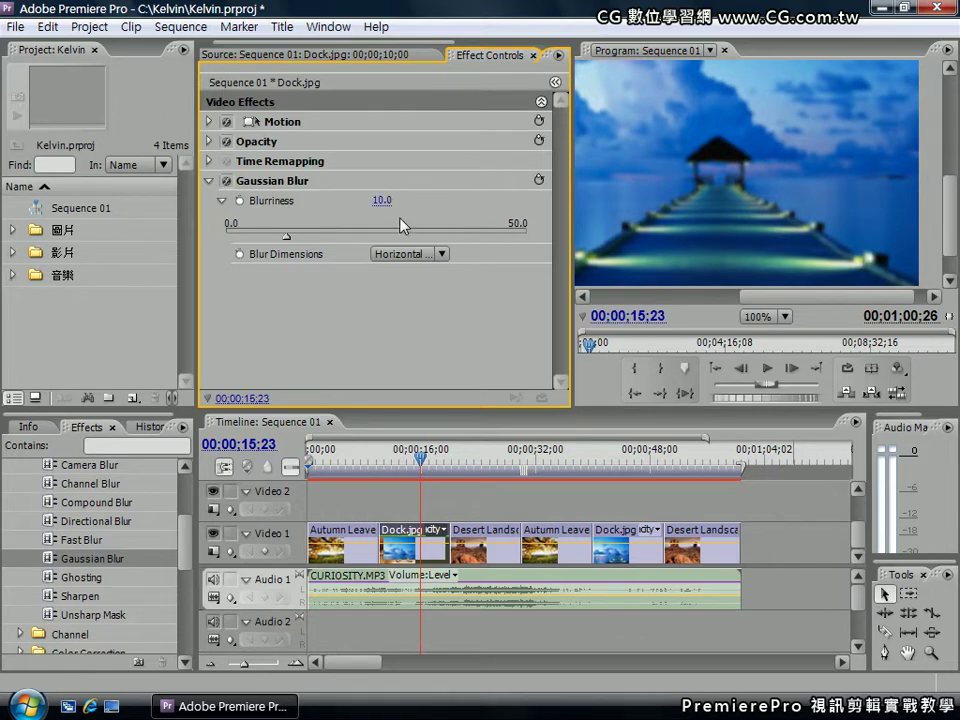
left_click(209, 181)
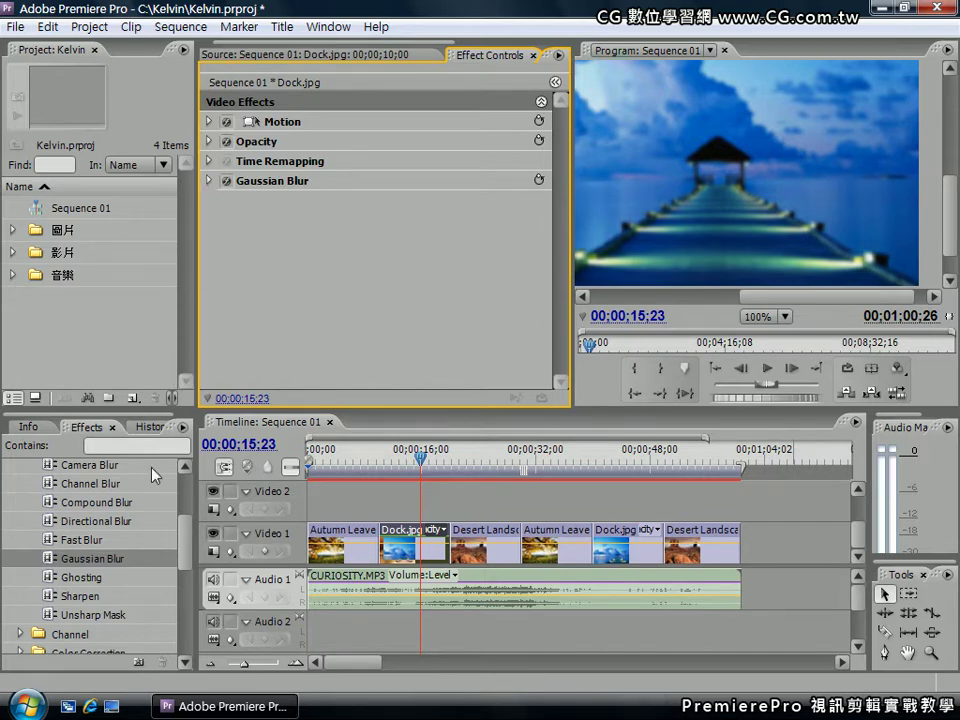
- Add Unsharp Mask to the Dock.jpg clip and set its Amount to 100
left_click(97, 625)
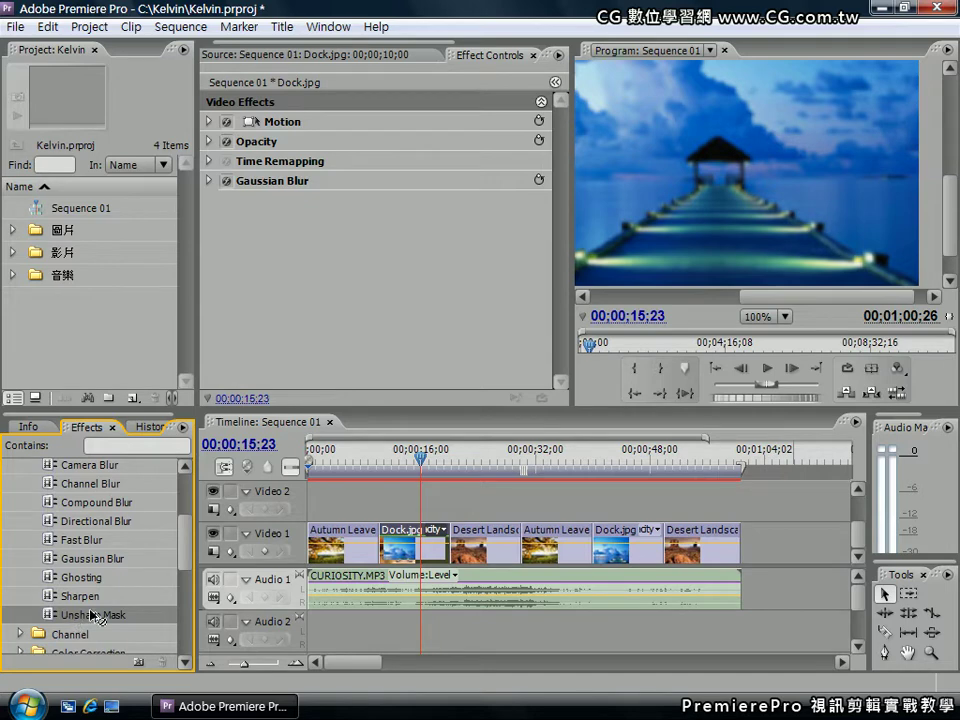
left_click_drag(264, 263, 264, 263)
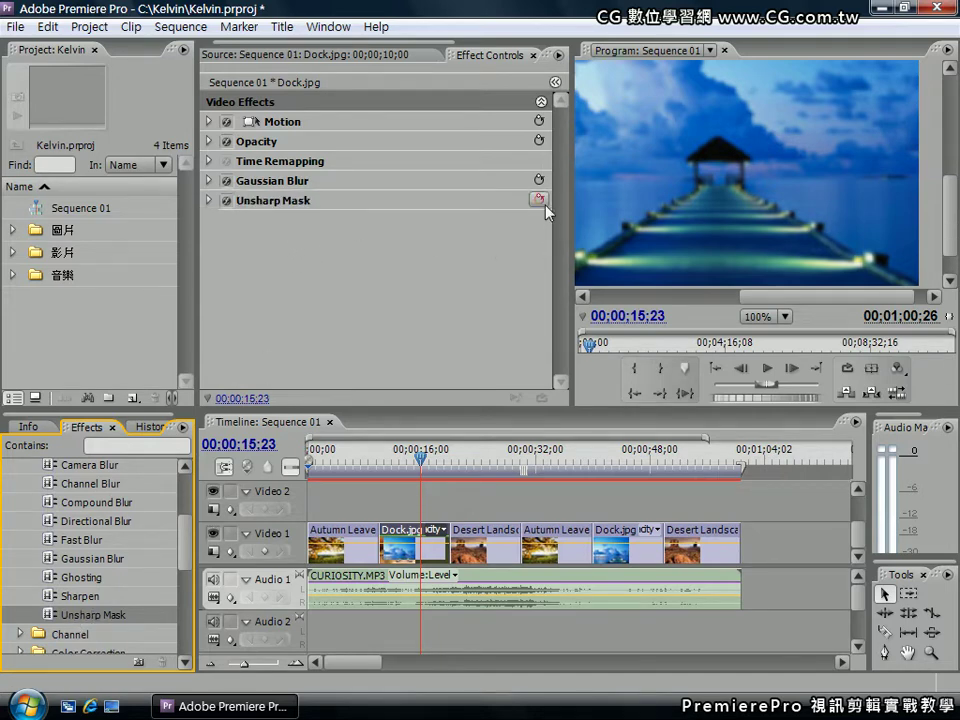
left_click(277, 203)
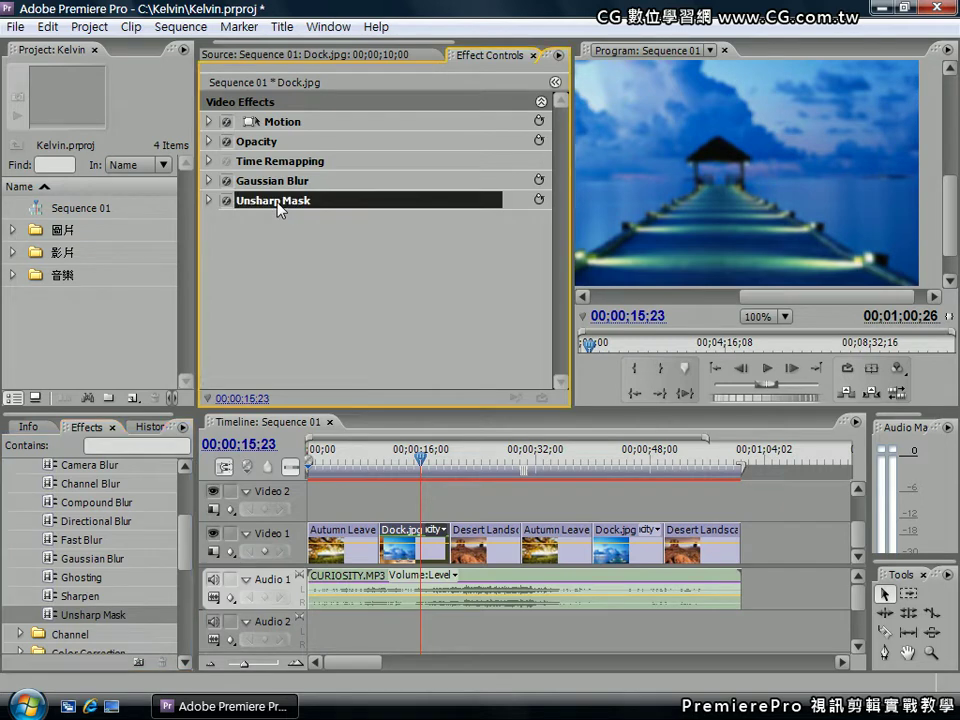
left_click(210, 201)
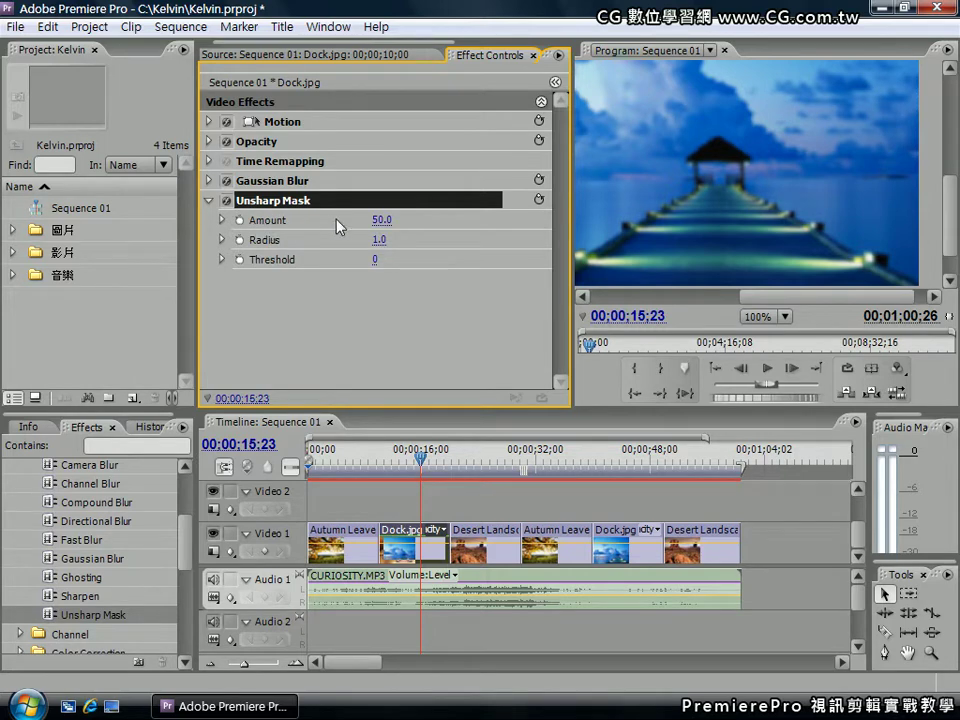
left_click(381, 219)
type("100")
left_click(425, 327)
- Collapse Unsharp Mask and add a second Unsharp Mask to the clip
left_click(208, 200)
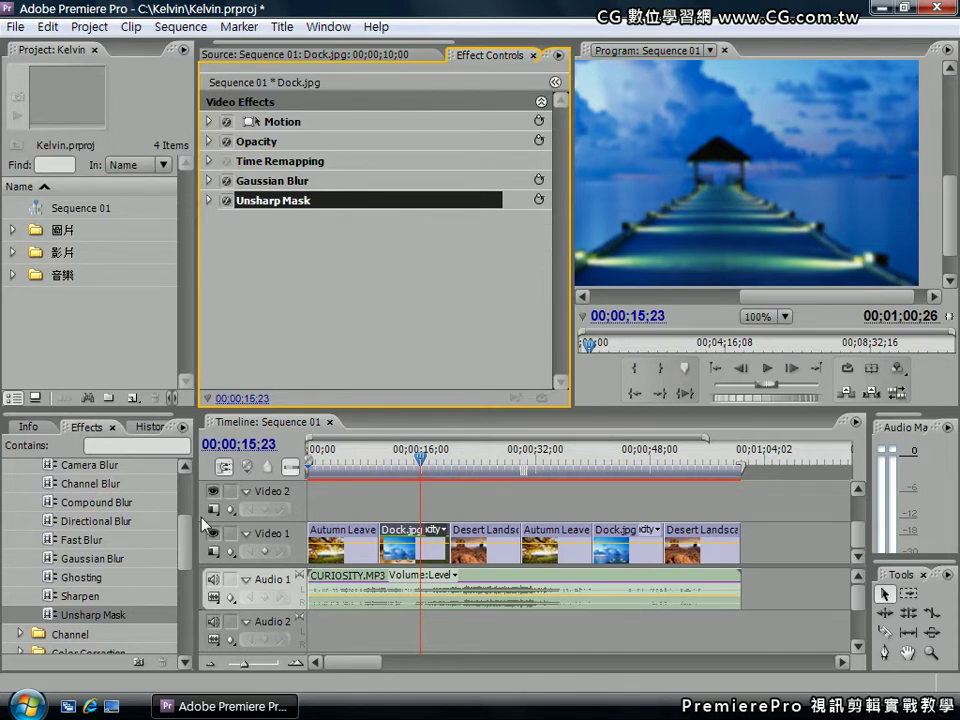
left_click_drag(110, 628, 405, 283)
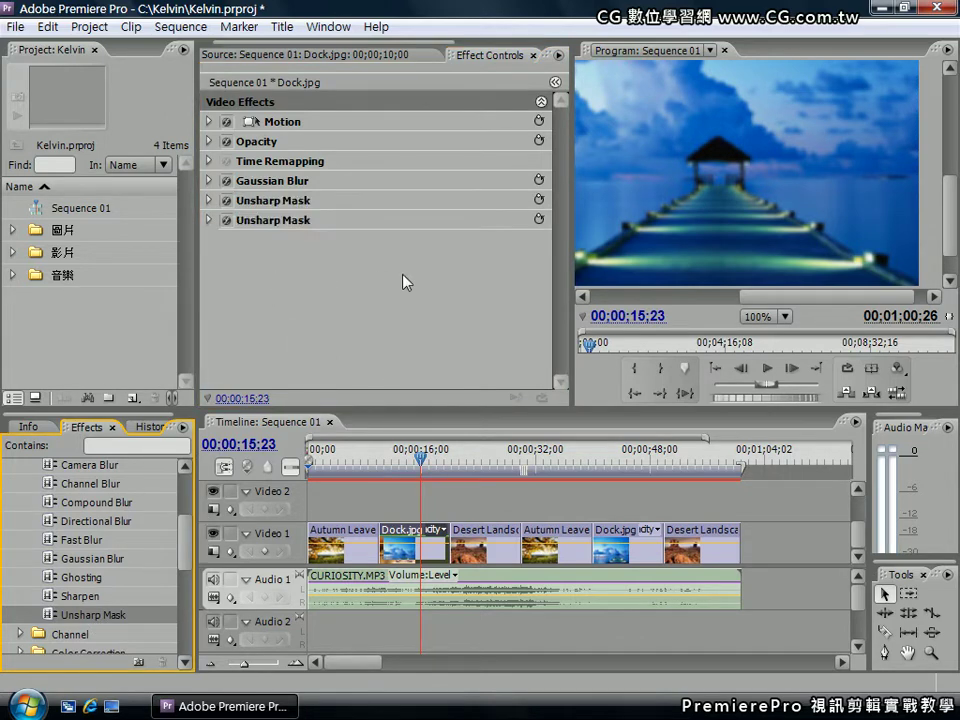
left_click(316, 221)
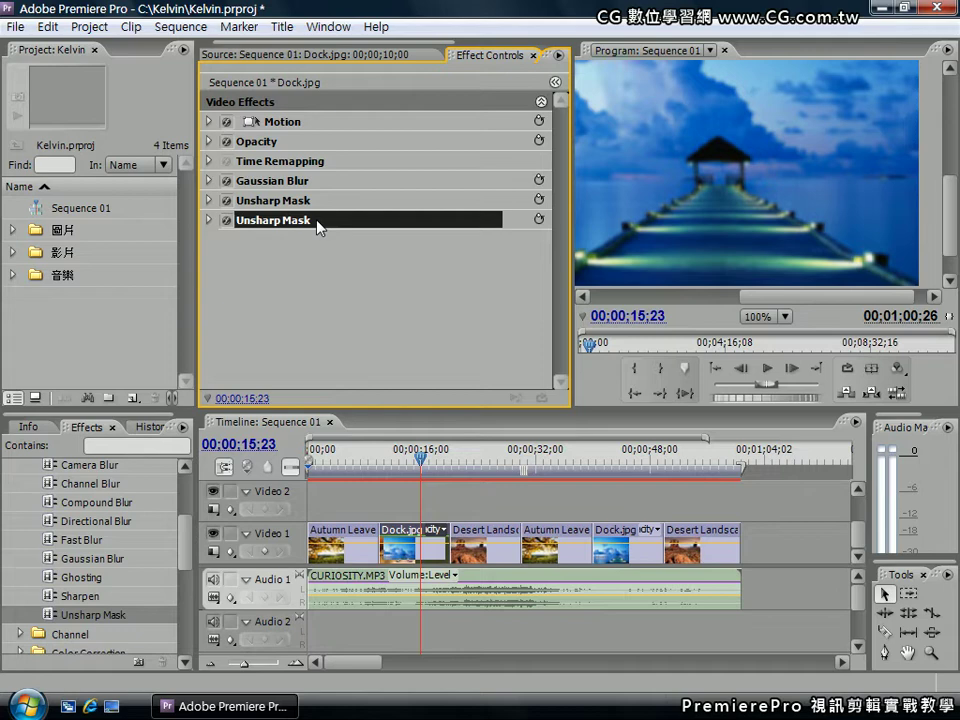
- Delete the second Unsharp Mask, leaving one beneath Gaussian Blur
key("Delete")
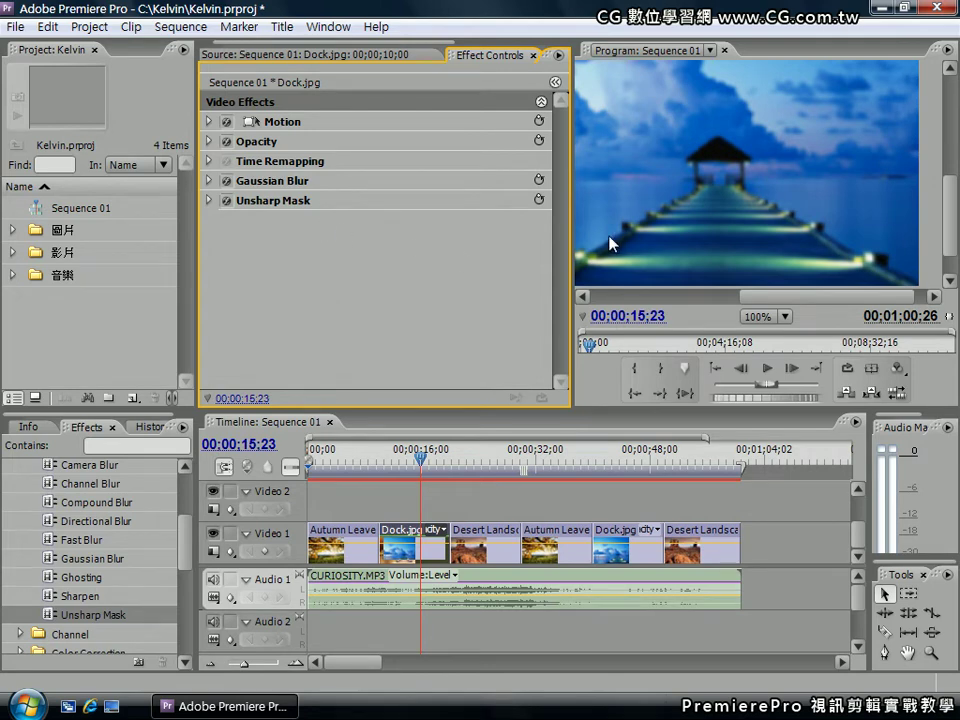
left_click(281, 202)
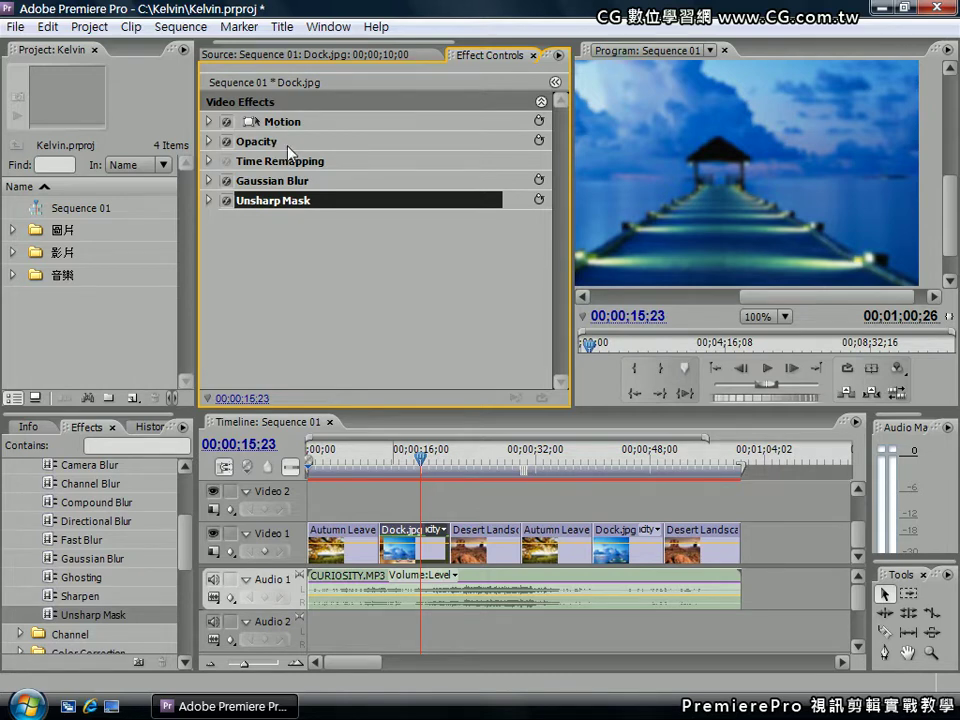
- Expand the Motion properties and set the Program monitor zoom to Fit
left_click(300, 122)
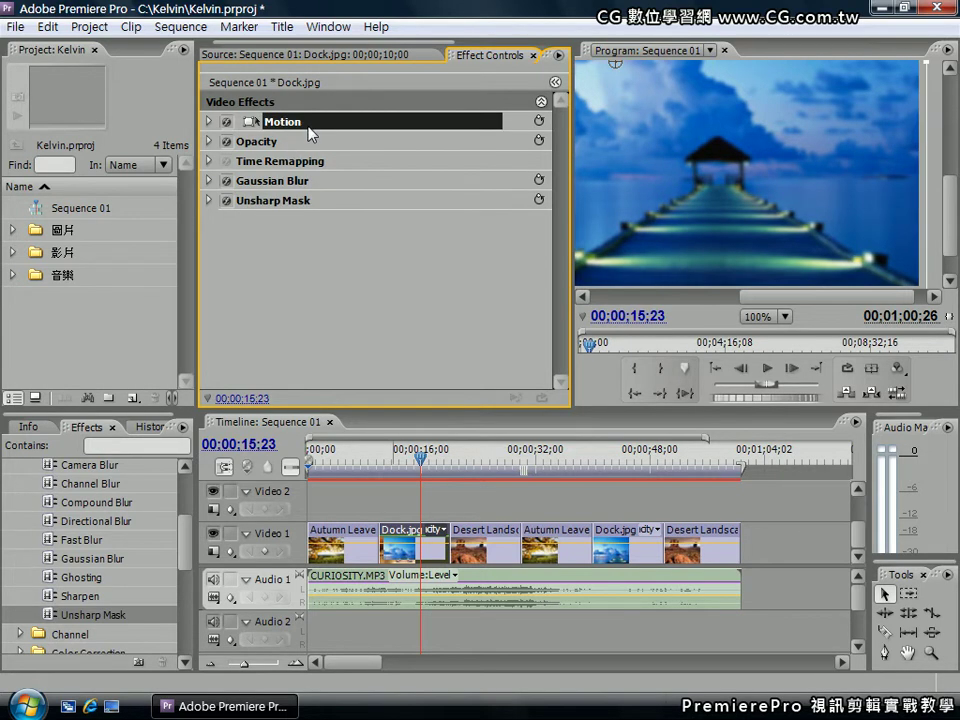
left_click(209, 122)
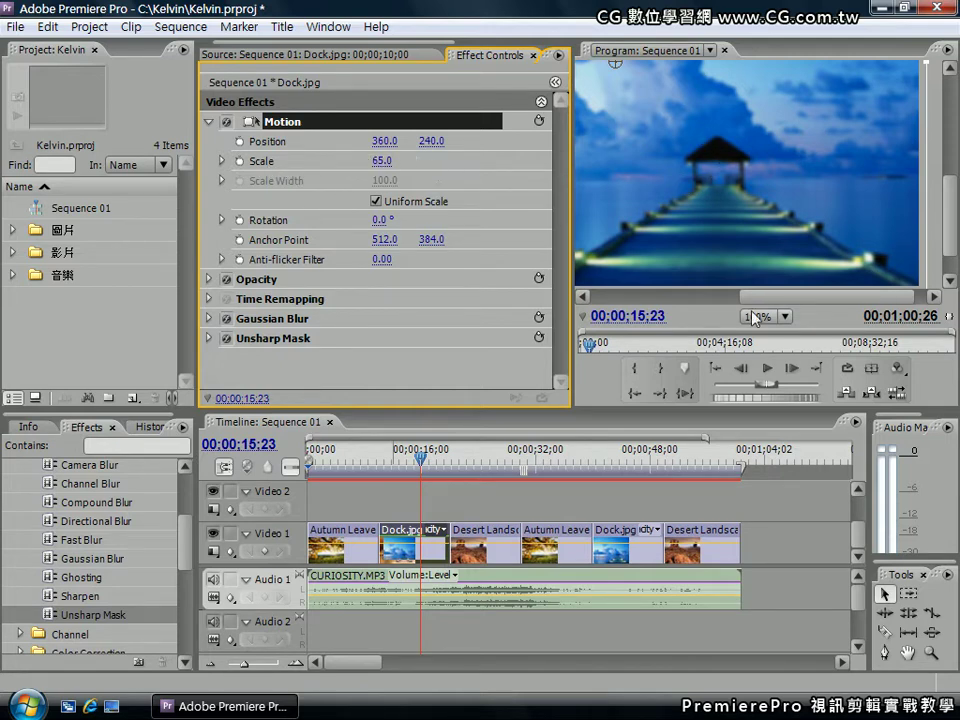
left_click(784, 316)
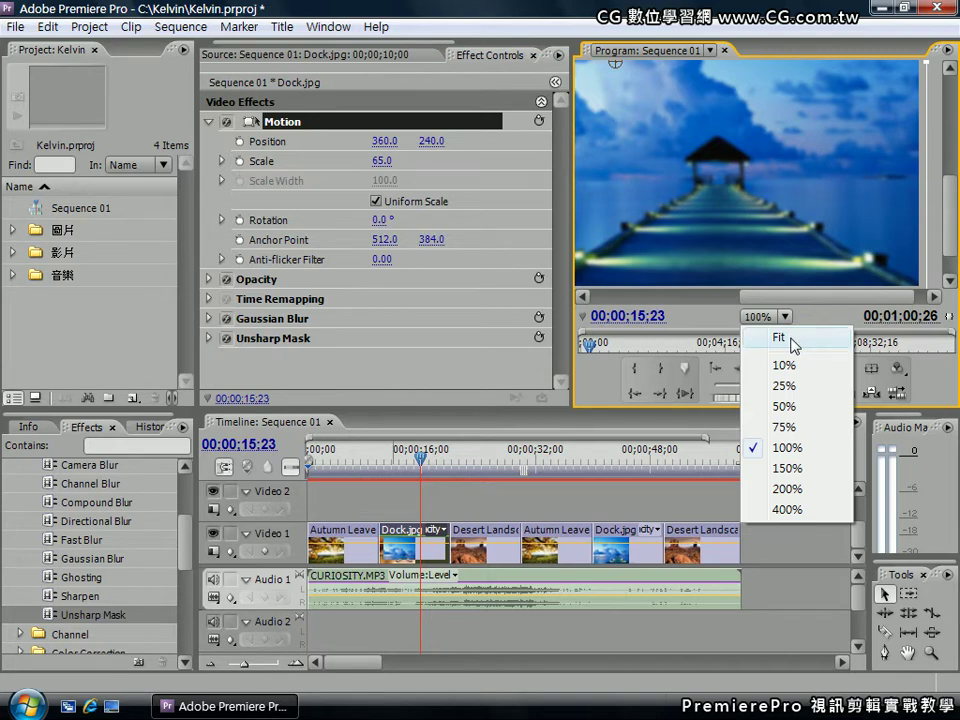
left_click(792, 340)
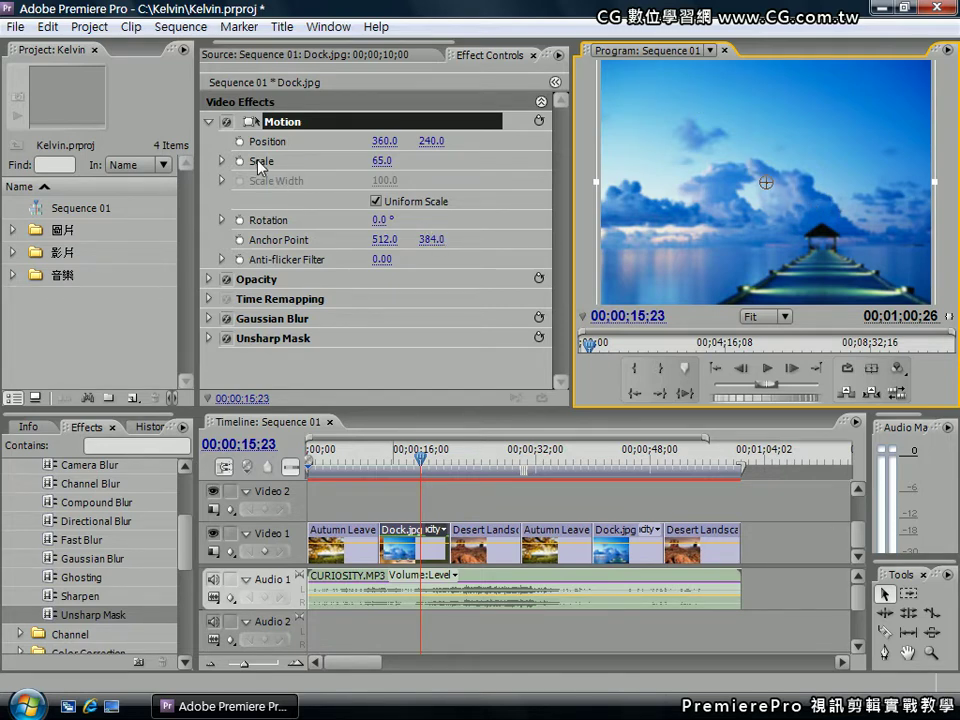
left_click(380, 161)
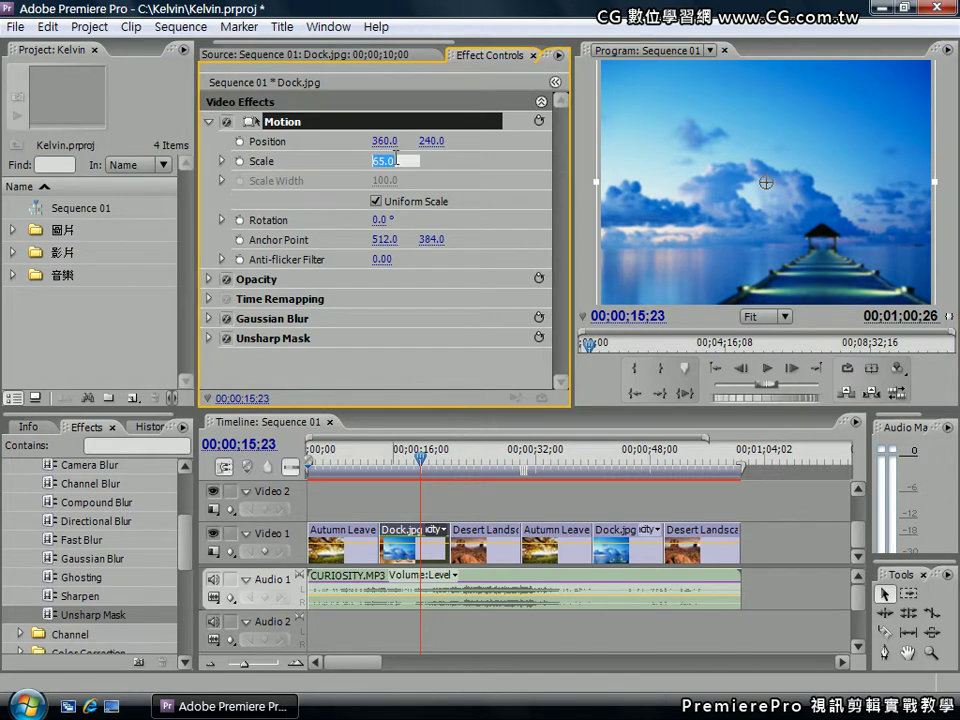
type("30")
key("Return")
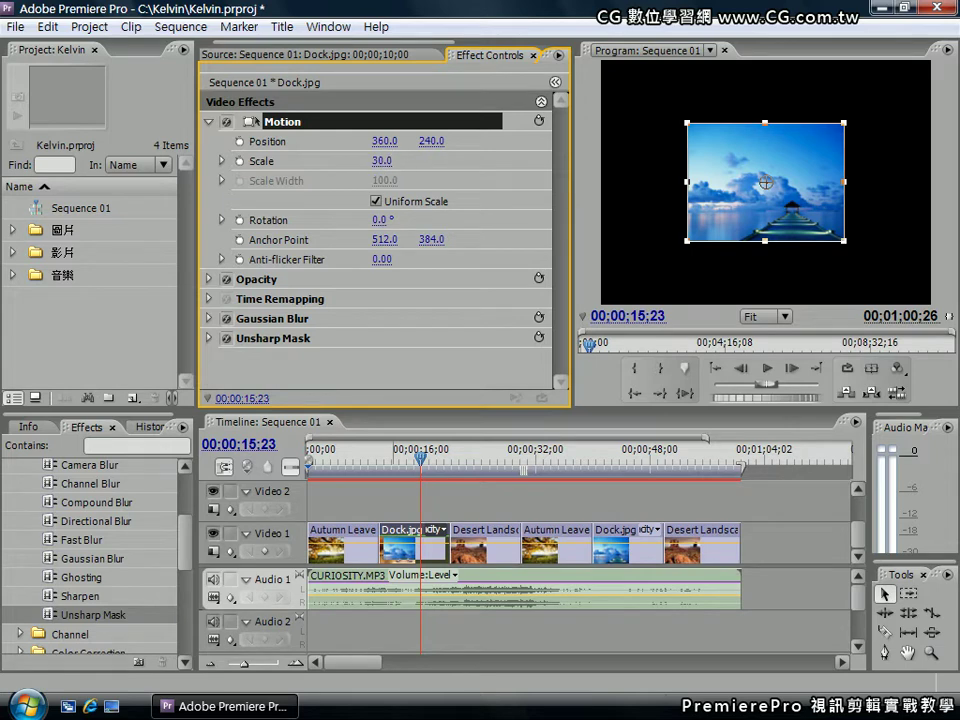
left_click(394, 161)
type("65")
key("Return")
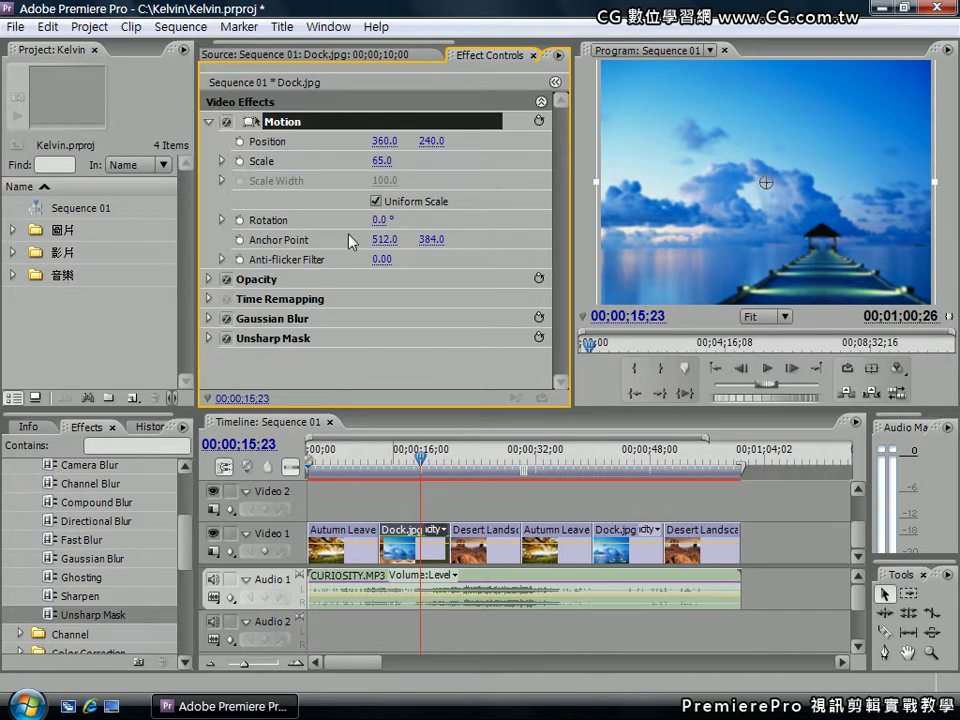
left_click(381, 219)
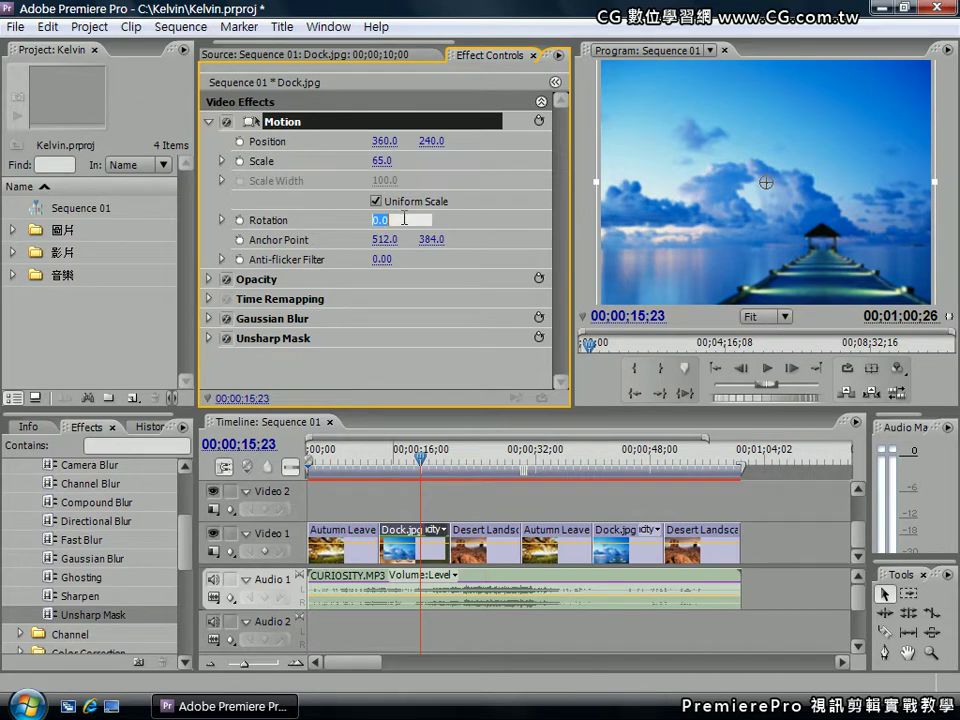
type("30")
key("Return")
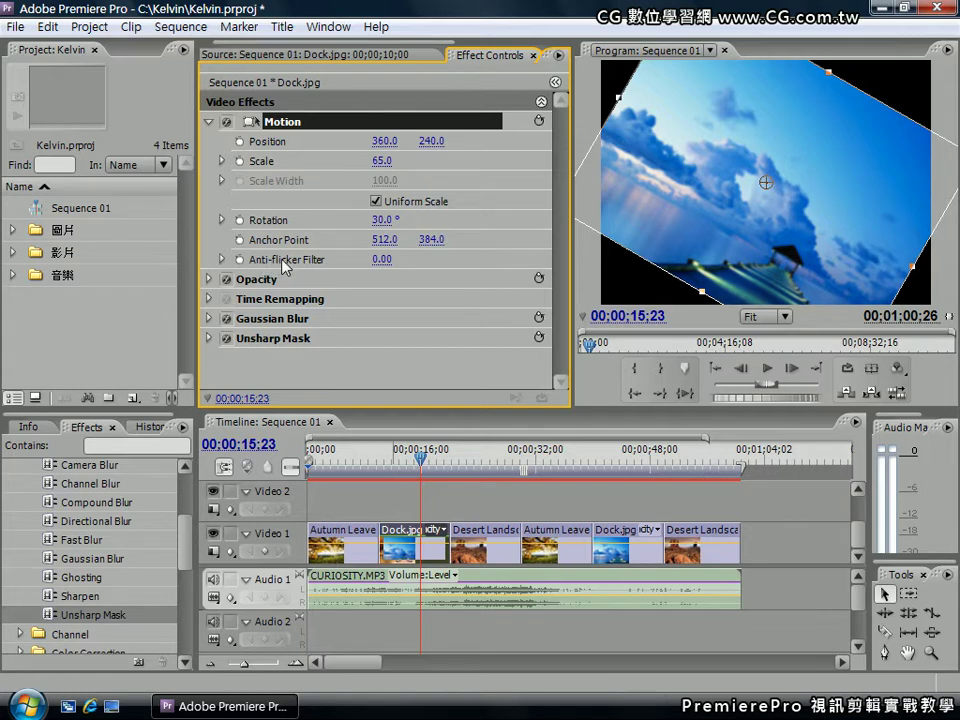
left_click(400, 219)
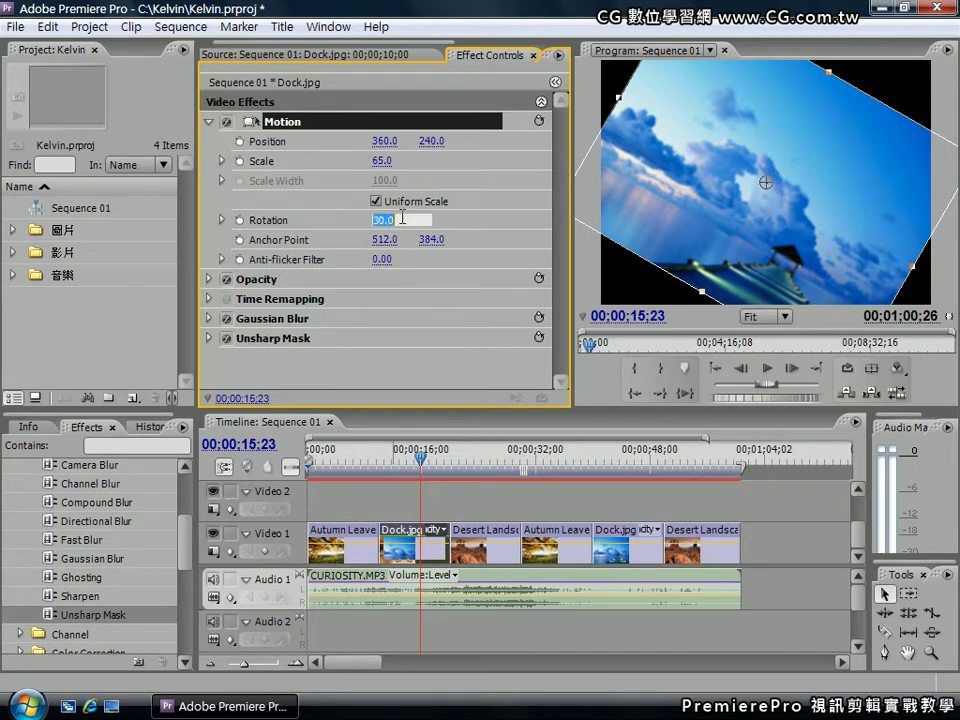
type("0")
key("Return")
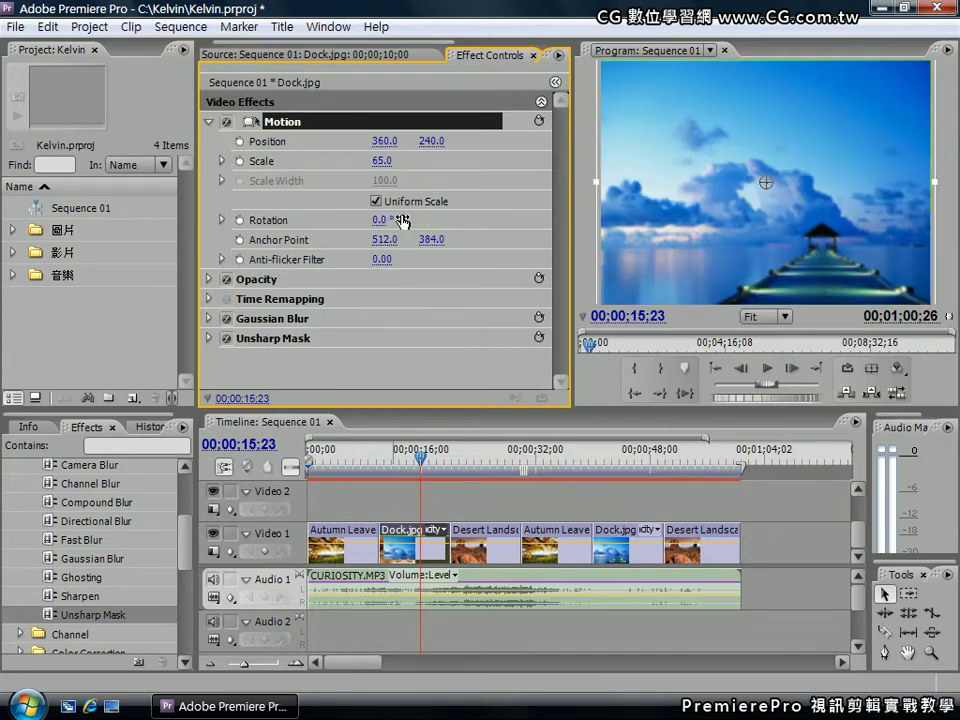
- Collapse Motion, expand Opacity and set the Opacity to 50%
left_click(206, 121)
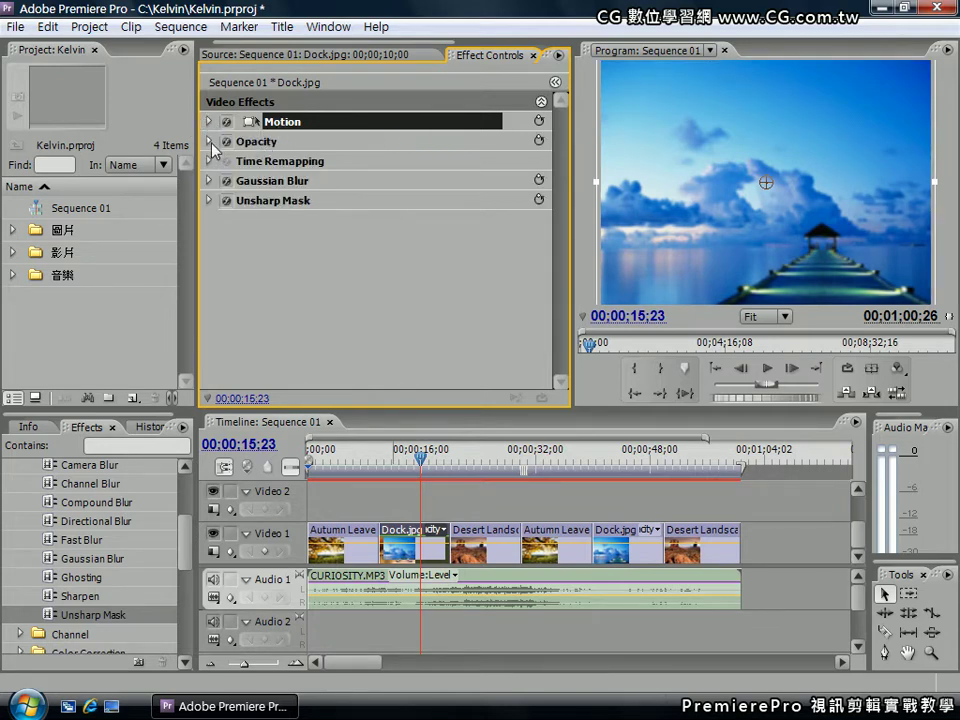
left_click(209, 146)
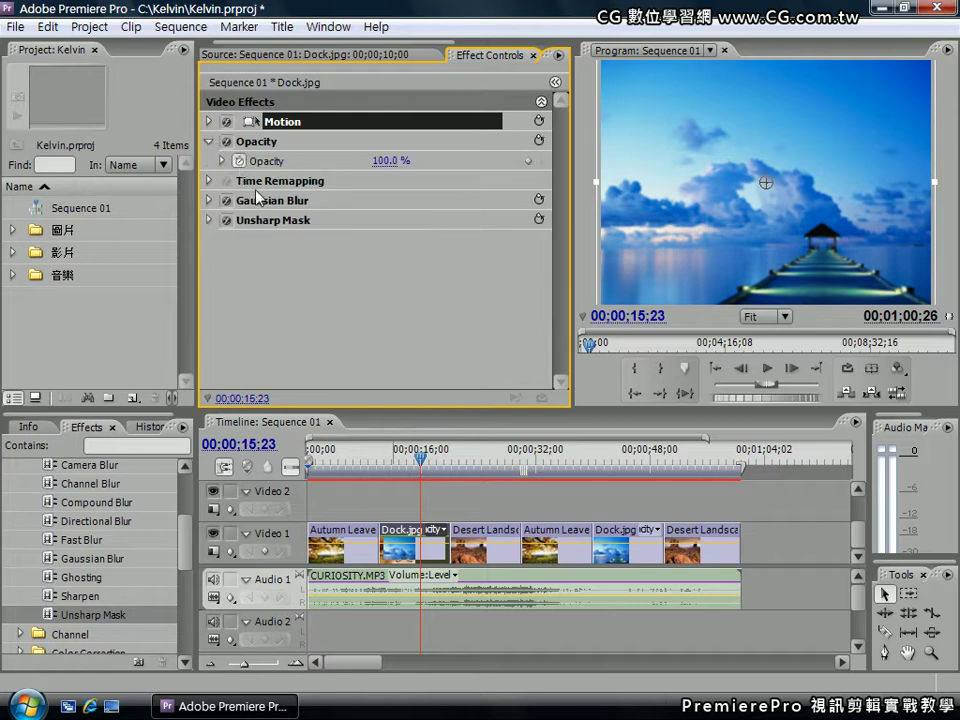
left_click(383, 161)
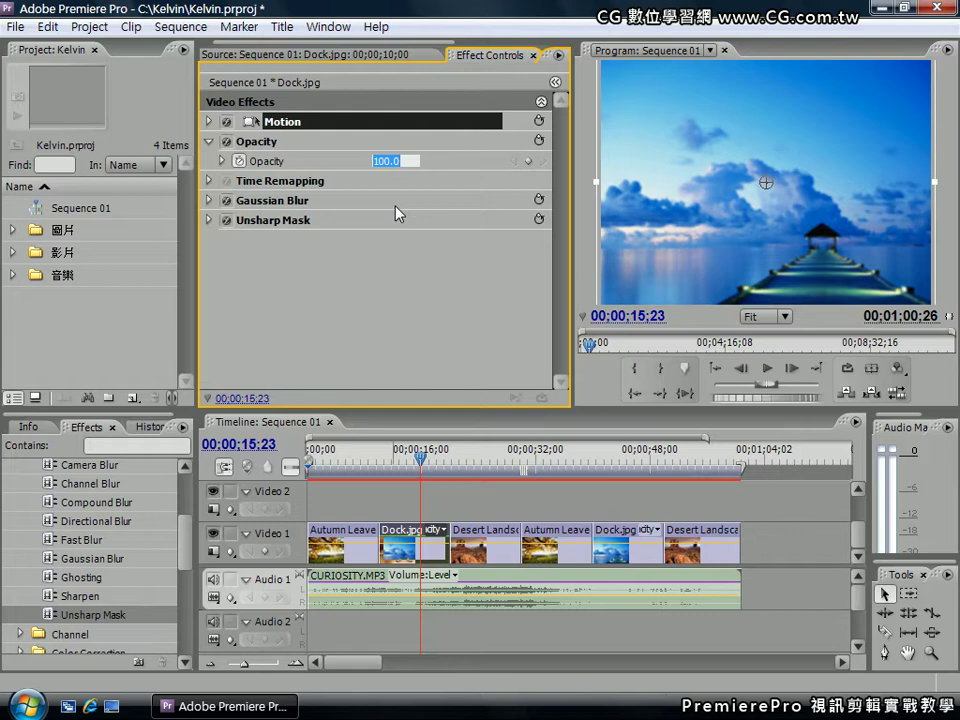
key("BackSpace")
type("50")
key("Return")
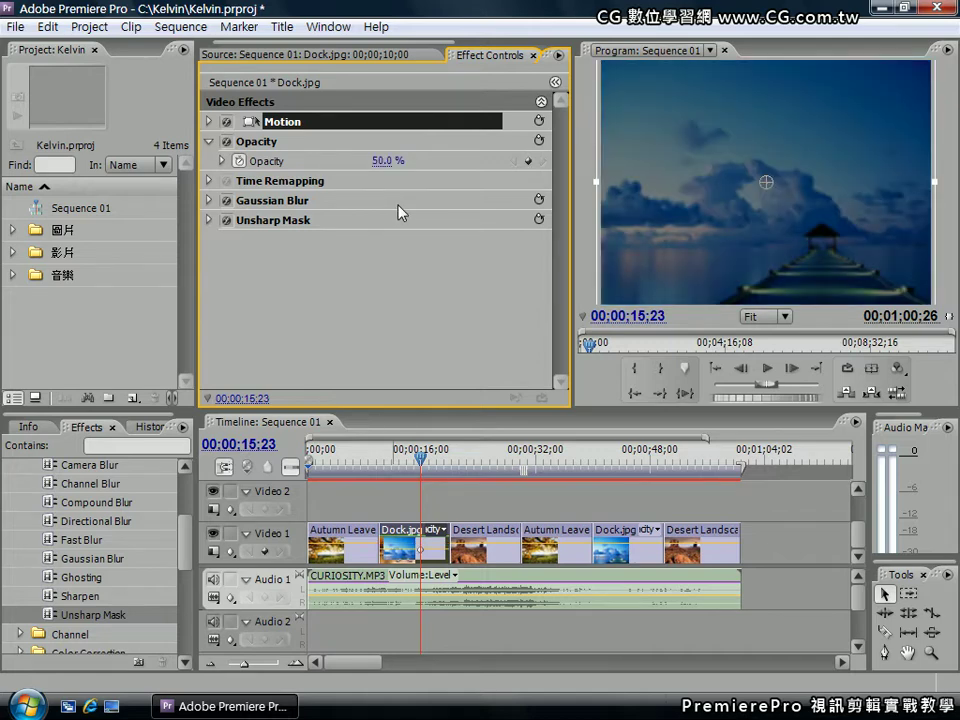
- Change the Opacity from 50% to 100%
left_click(381, 163)
type("100")
key("Return")
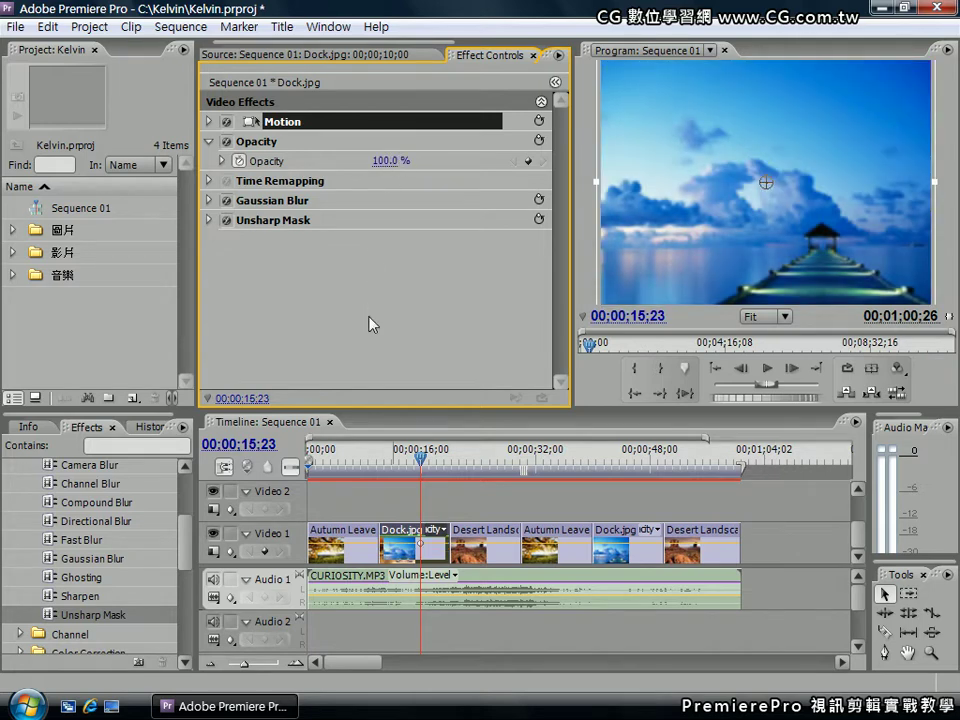
left_click(311, 274)
left_click(266, 202)
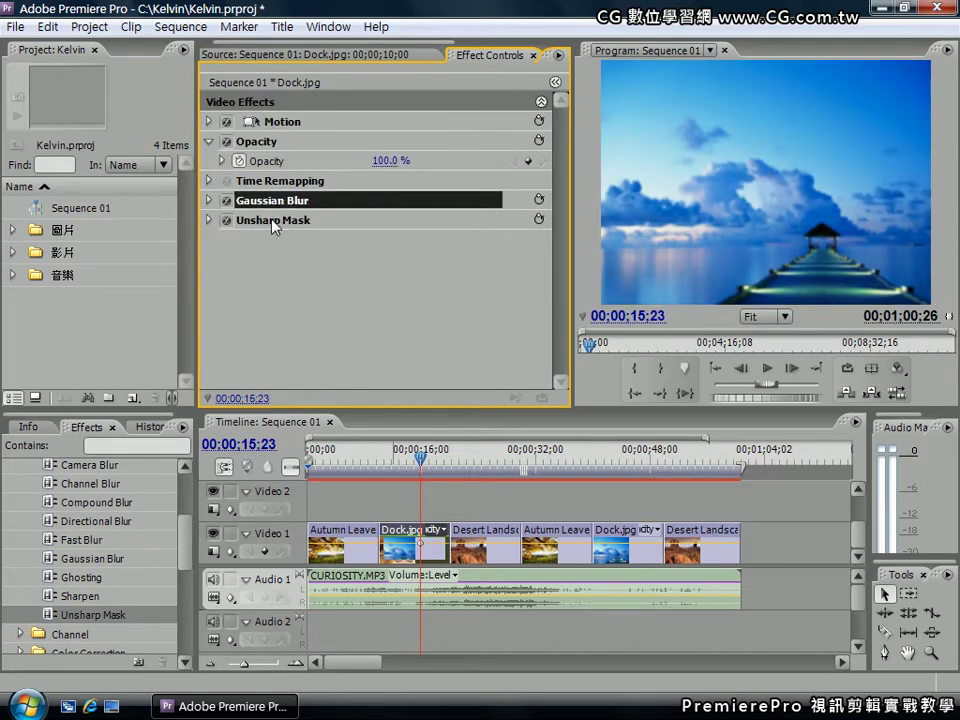
- Drag Unsharp Mask above Gaussian Blur in the Effect Controls stack
left_click(262, 224)
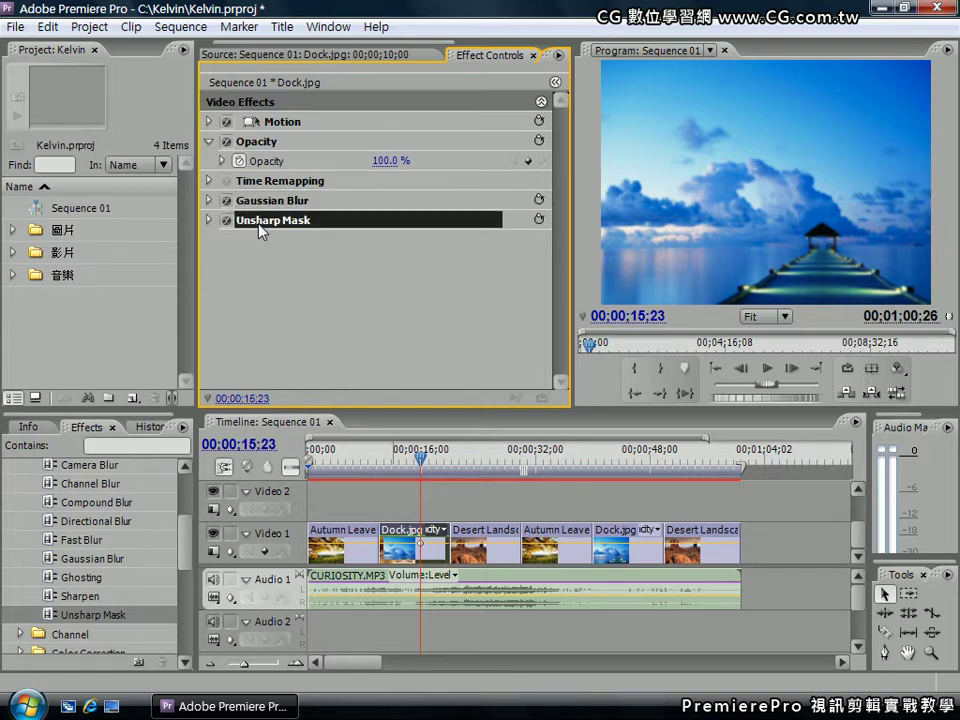
left_click(267, 202)
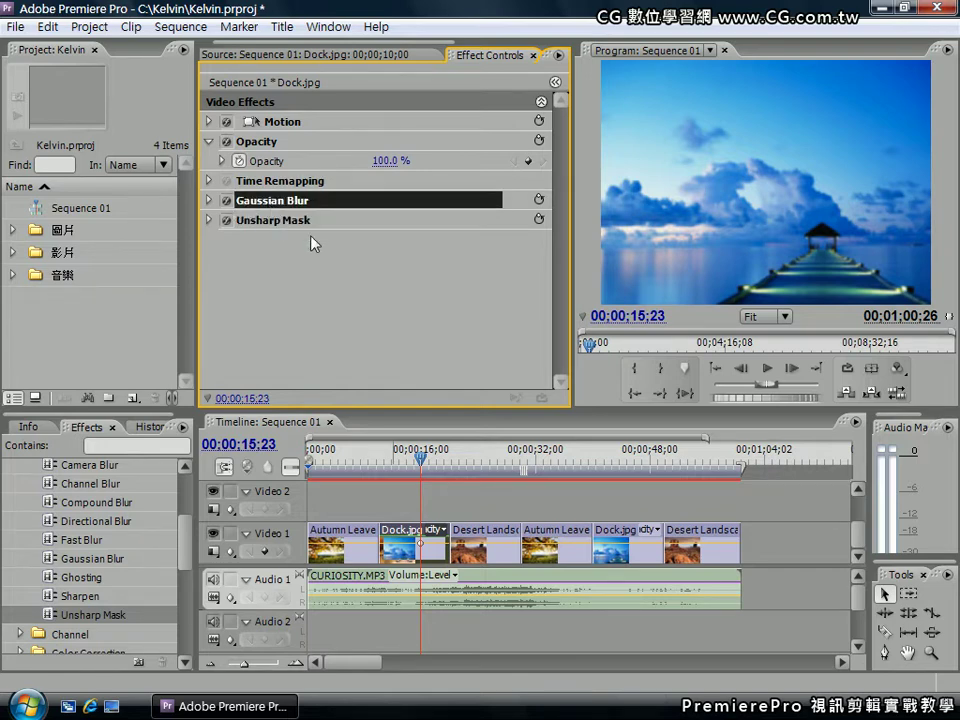
left_click(278, 224)
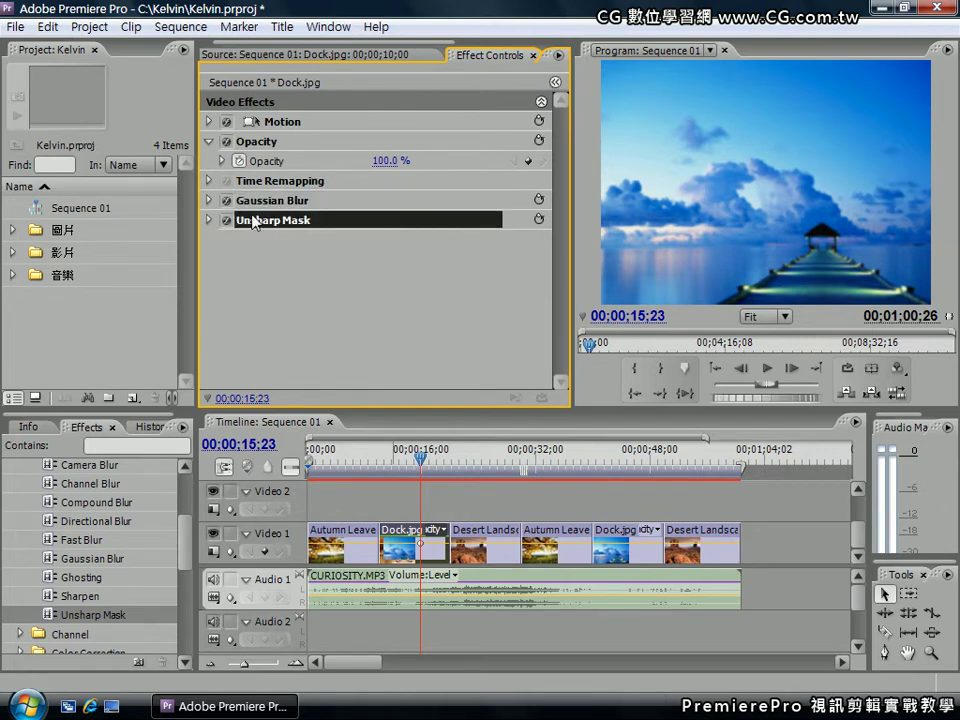
left_click(209, 220)
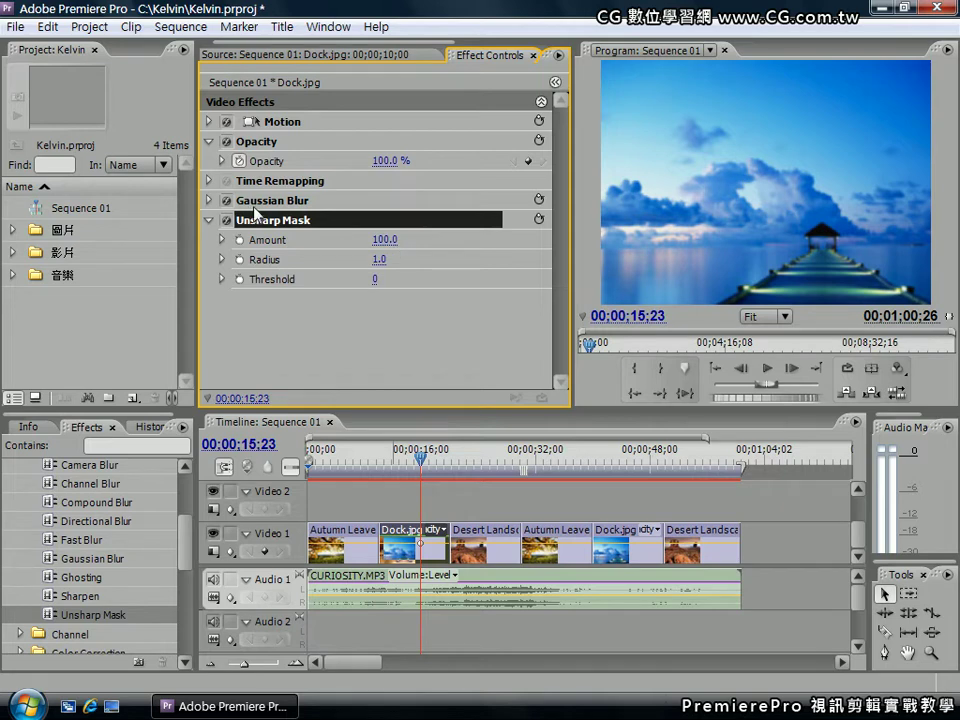
left_click(209, 221)
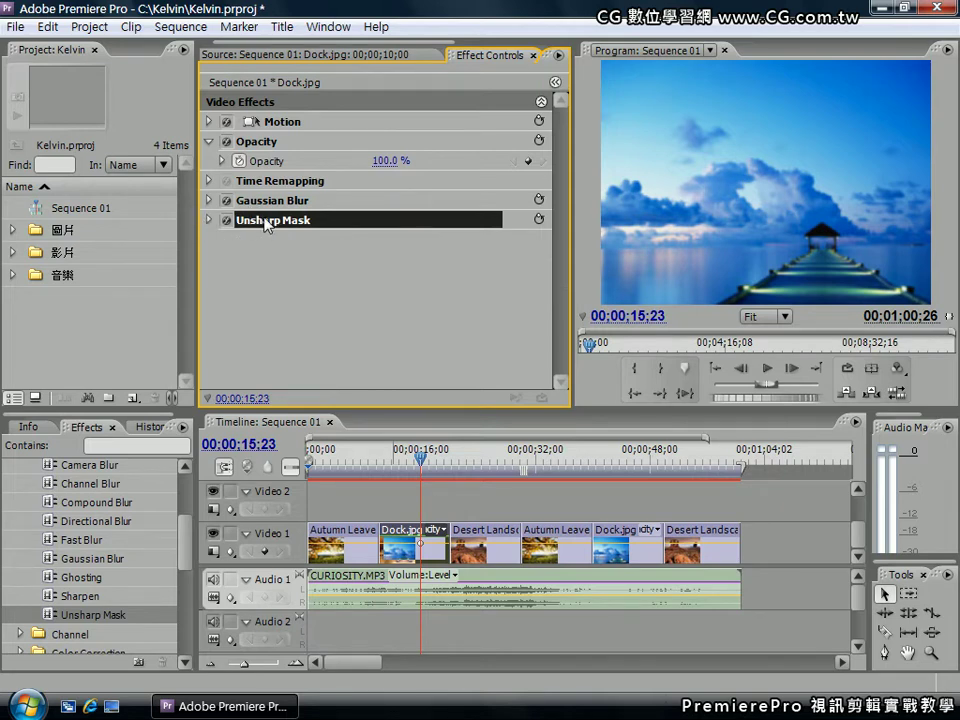
left_click_drag(267, 222, 271, 203)
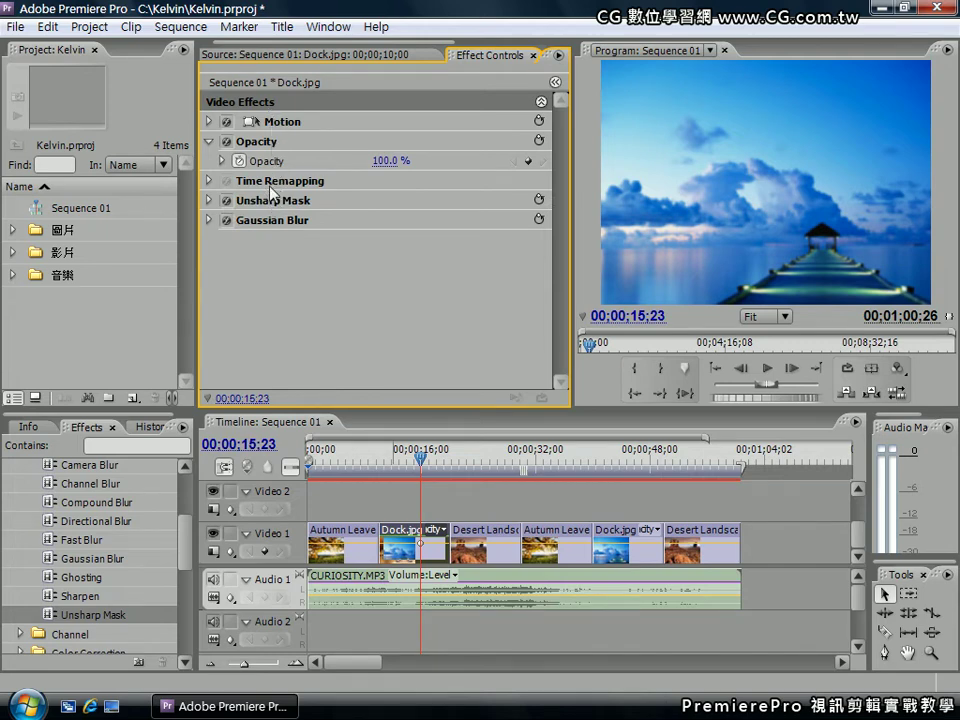
left_click(270, 205)
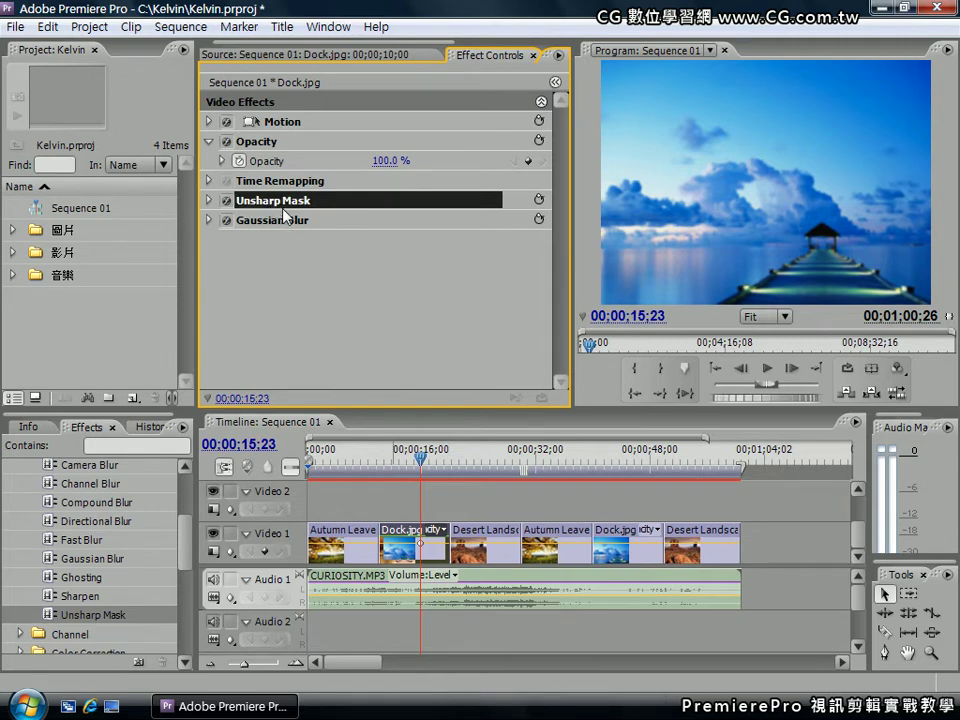
left_click(280, 223)
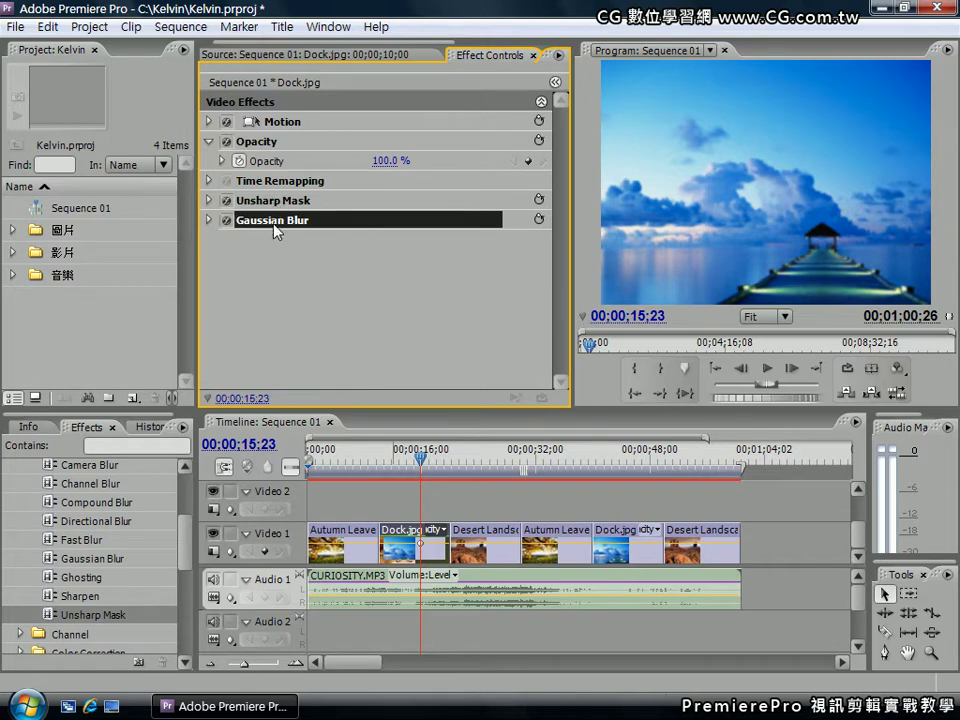
- Delete the Gaussian Blur and Unsharp Mask effects from Dock.jpg in Effect Controls
left_click(293, 319)
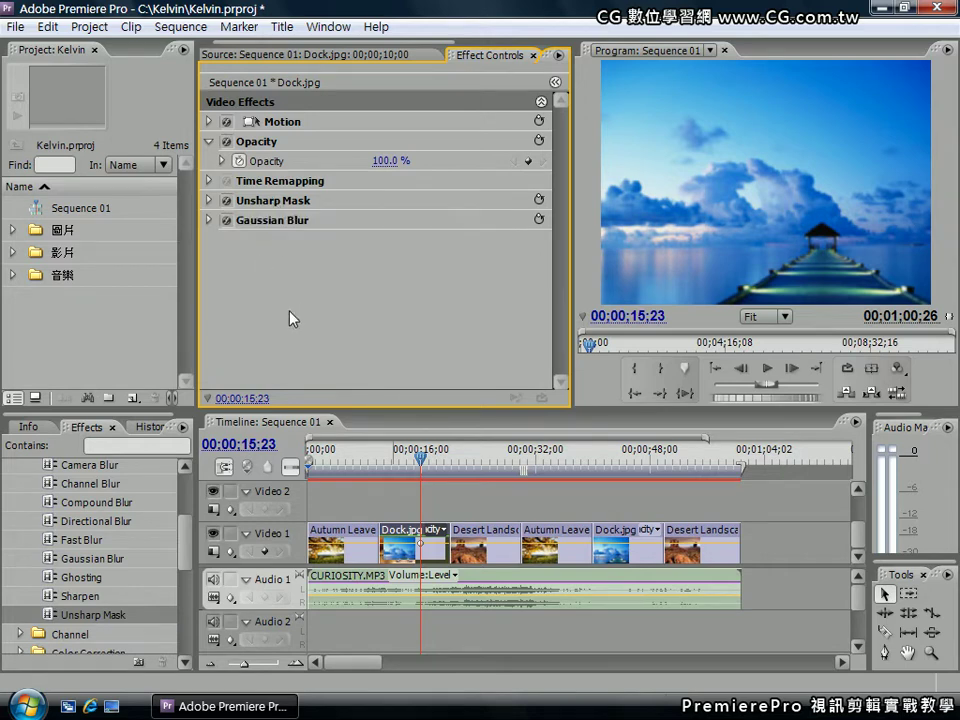
left_click(266, 222)
key("Delete")
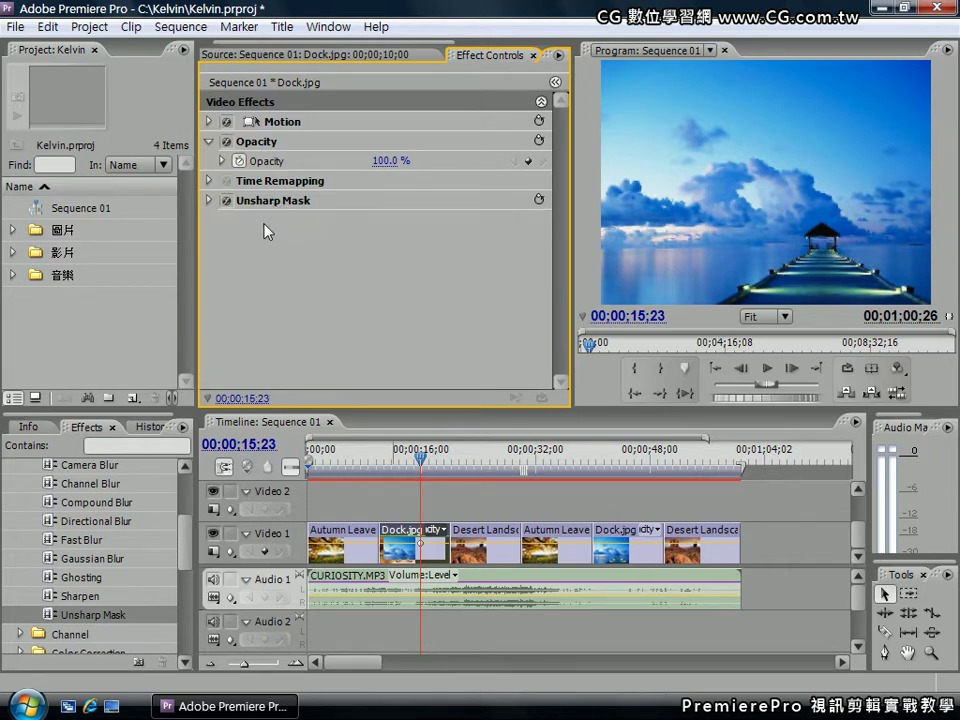
left_click(271, 205)
key("Delete")
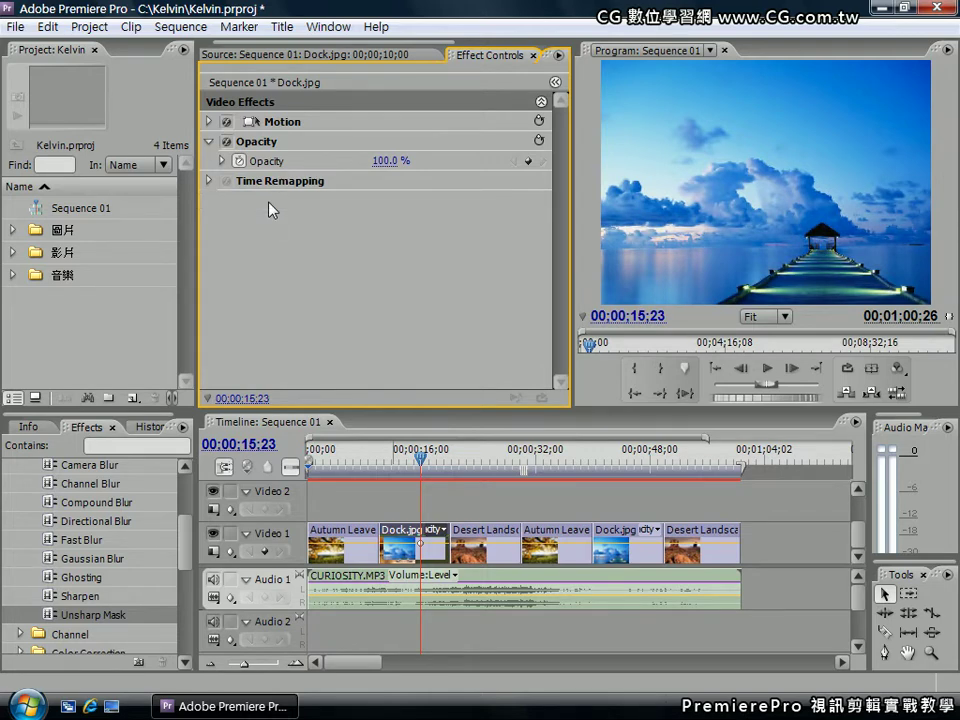
- Select the Antialias effect in the effects list and expand the Opacity property
scroll(90, 520, "up", 3)
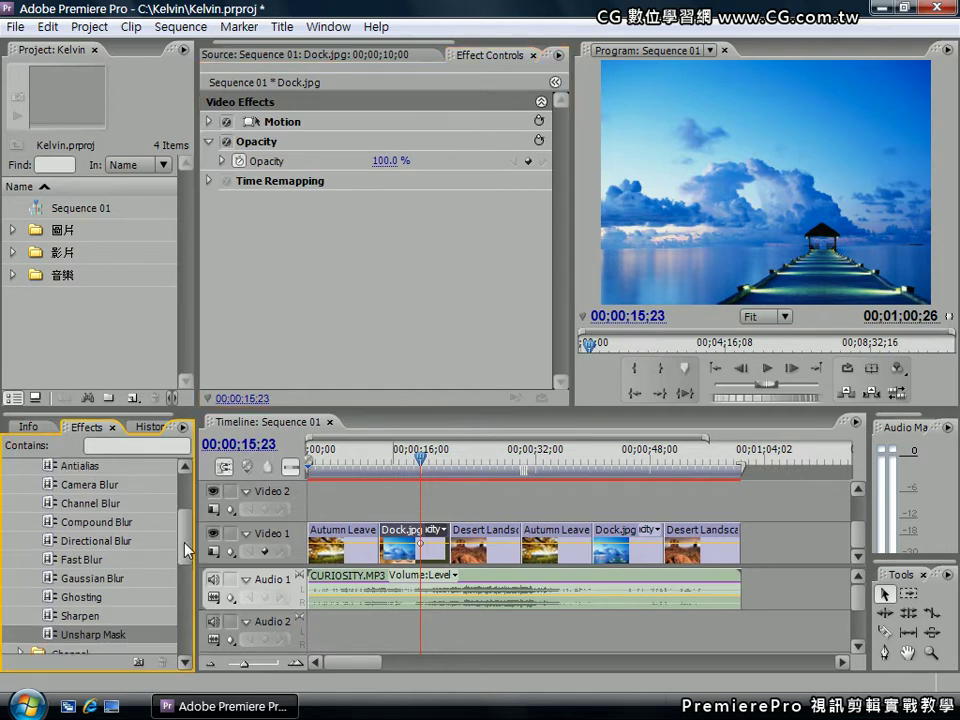
left_click(88, 492)
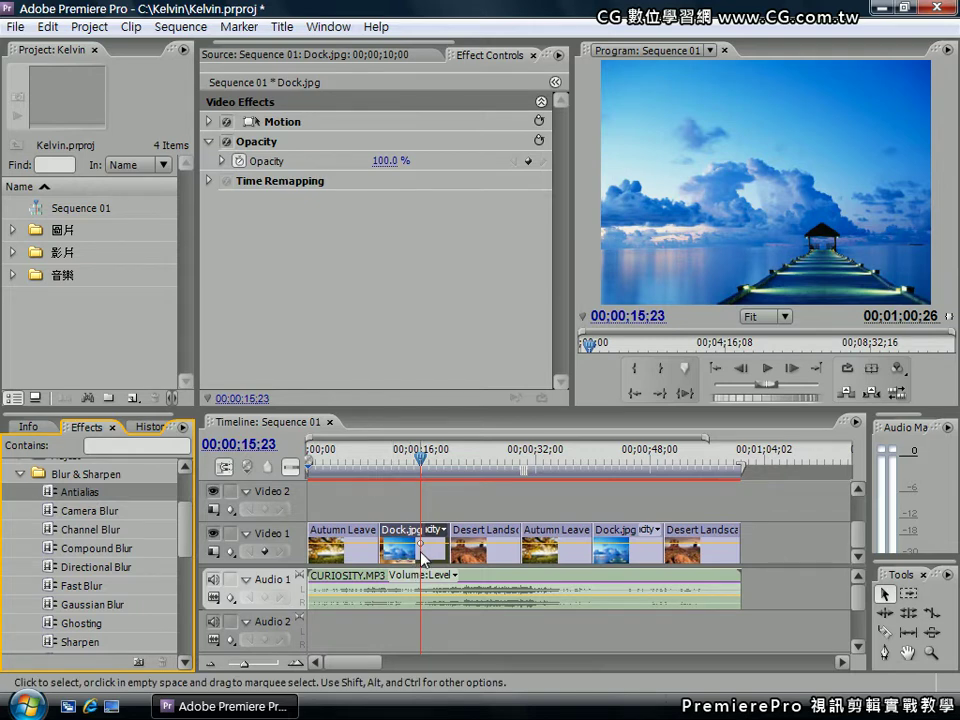
left_click(223, 161)
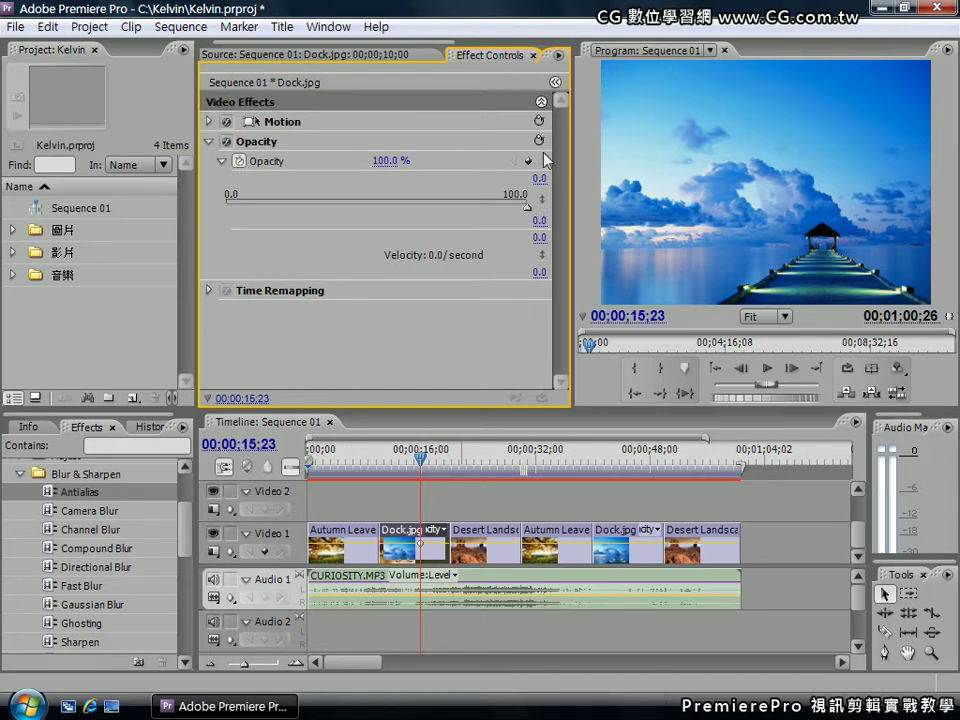
- Switch off Opacity animation on Dock.jpg and confirm deleting its keyframes, leaving 100.0%
left_click(556, 83)
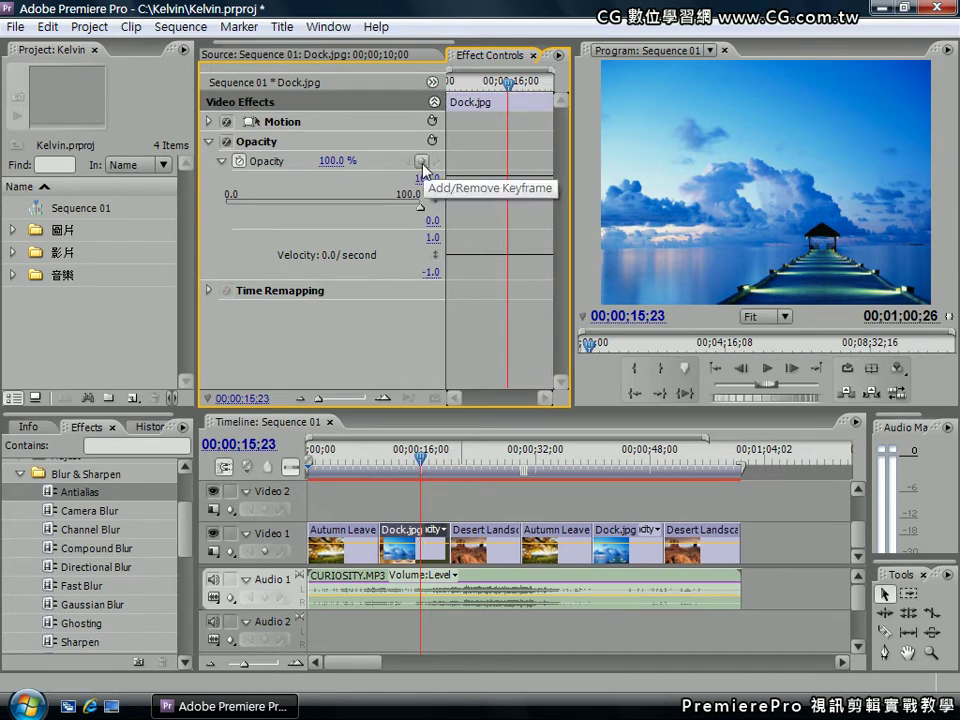
left_click(238, 162)
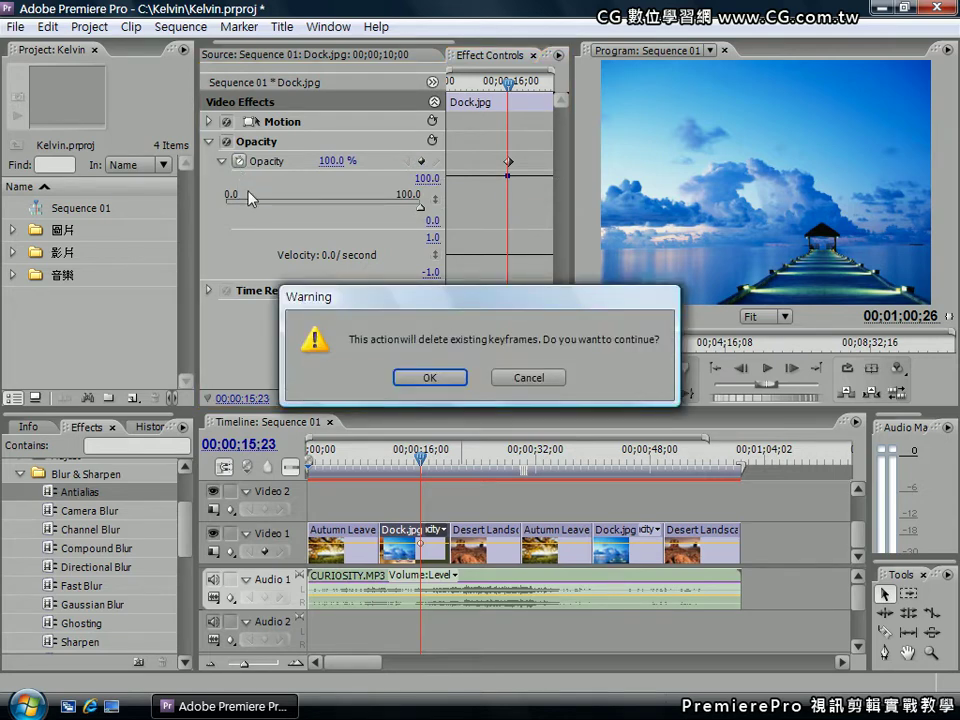
left_click(461, 385)
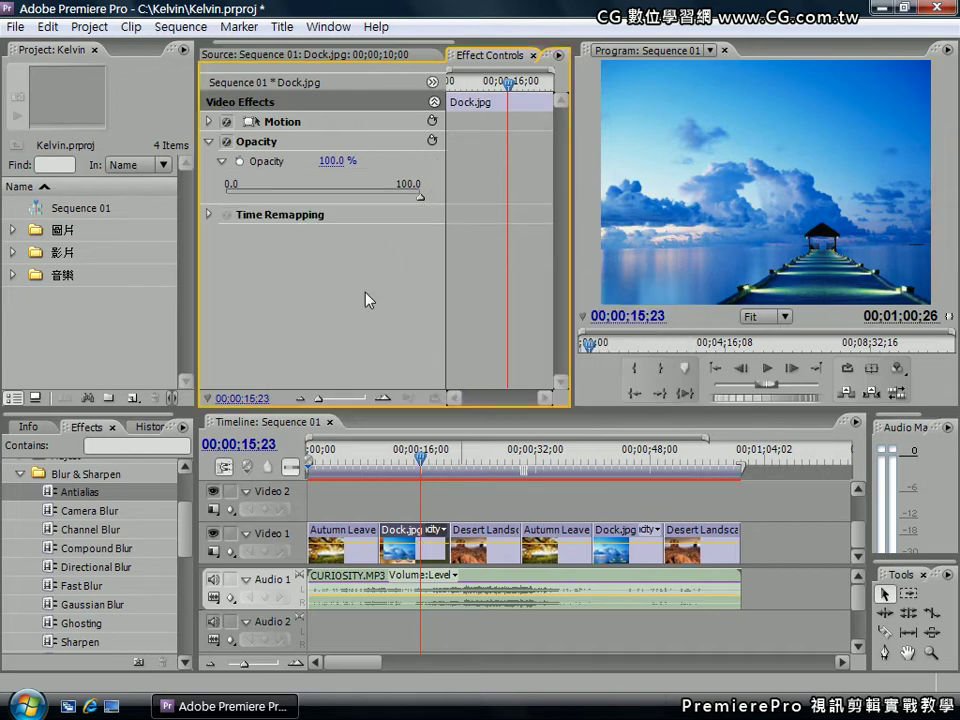
left_click(221, 161)
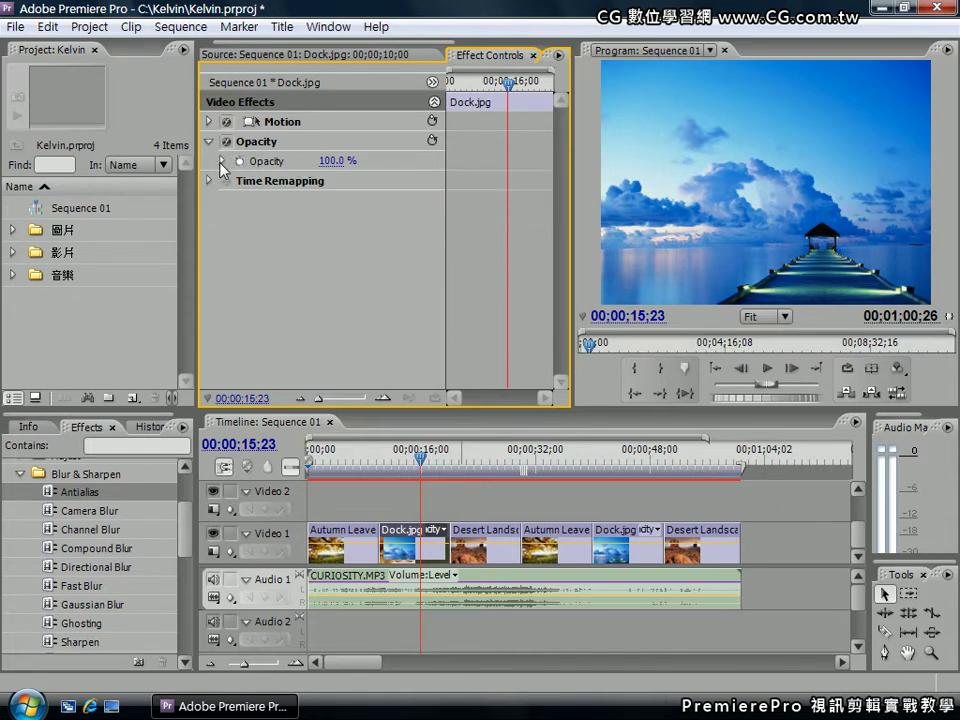
left_click(209, 143)
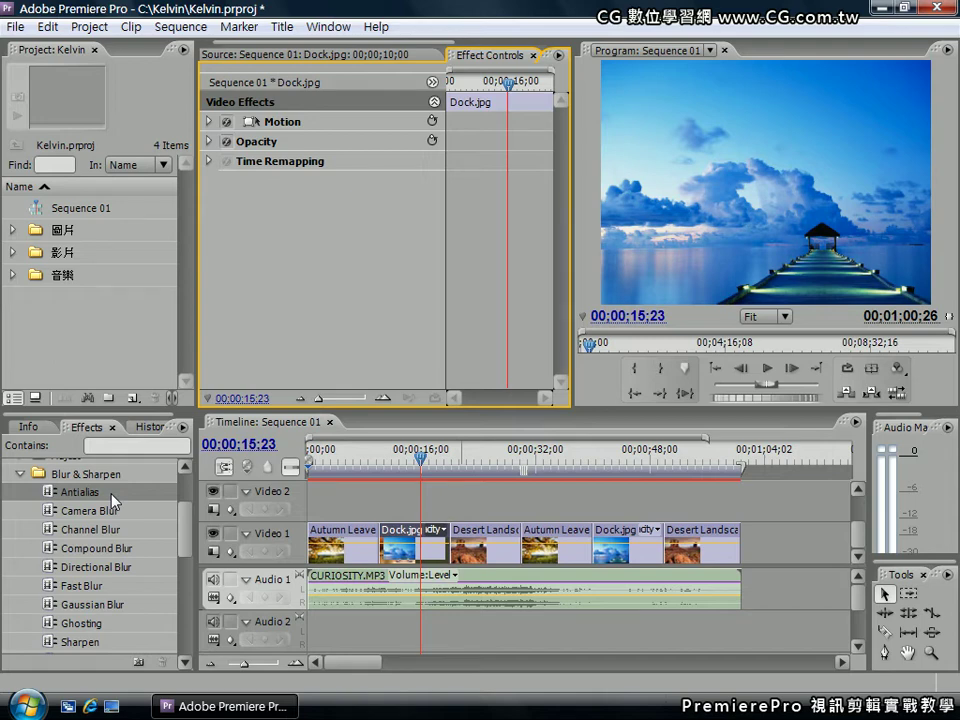
left_click_drag(113, 500, 410, 548)
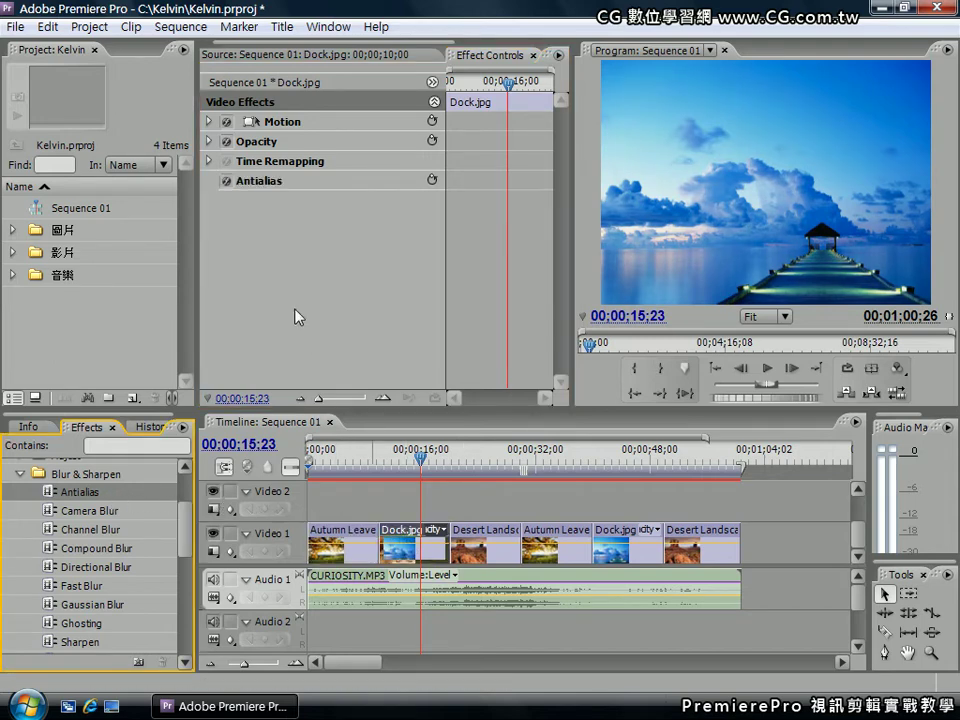
left_click(267, 186)
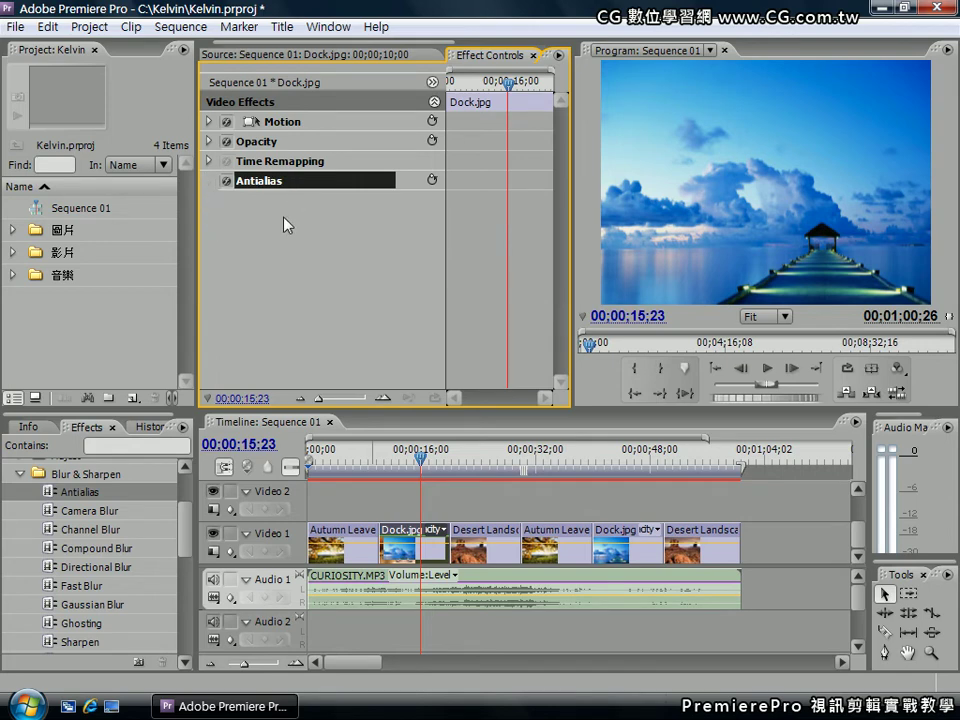
key("Delete")
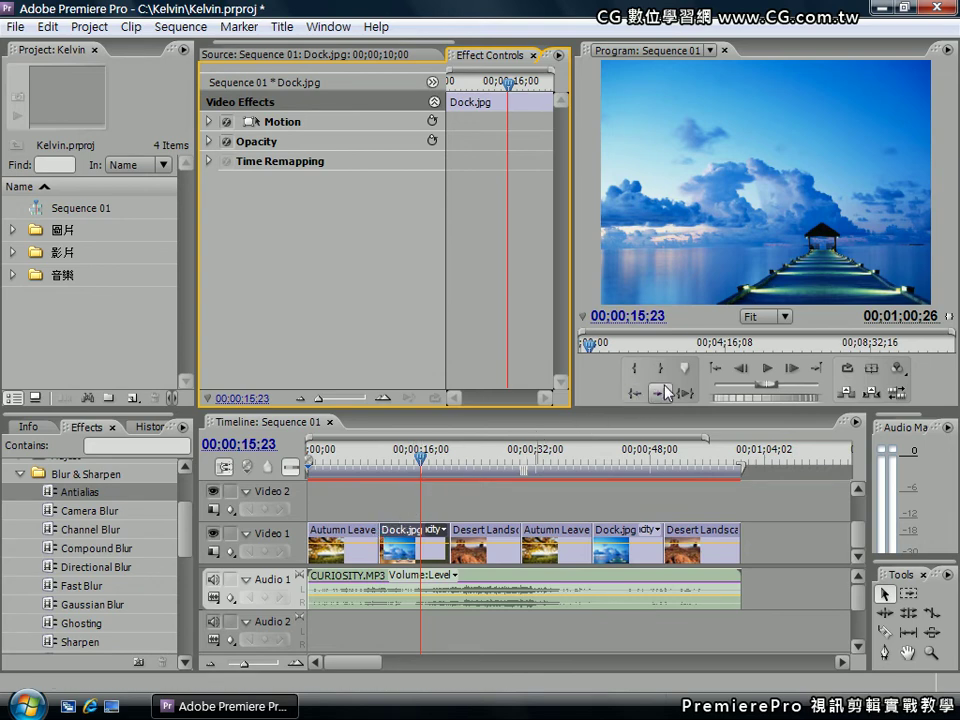
left_click(716, 368)
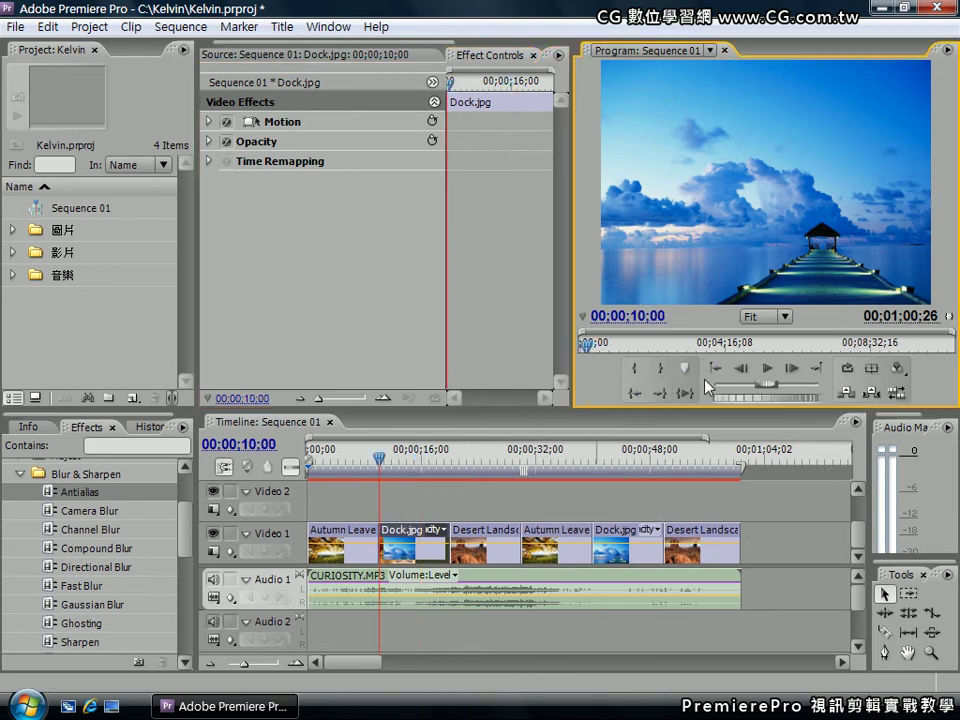
left_click(815, 368)
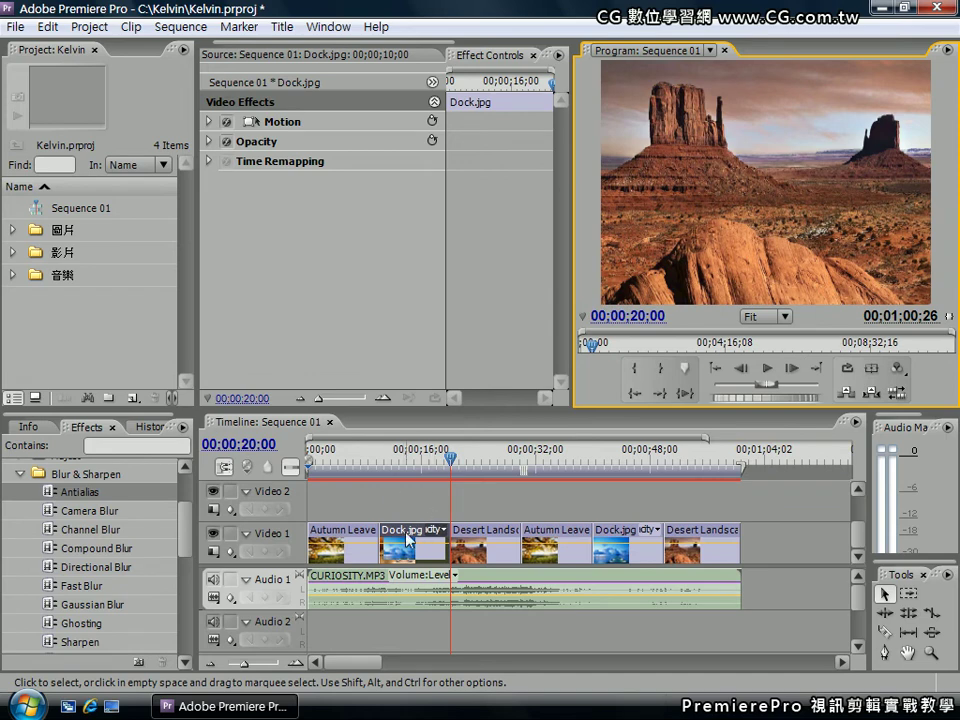
left_click(418, 516)
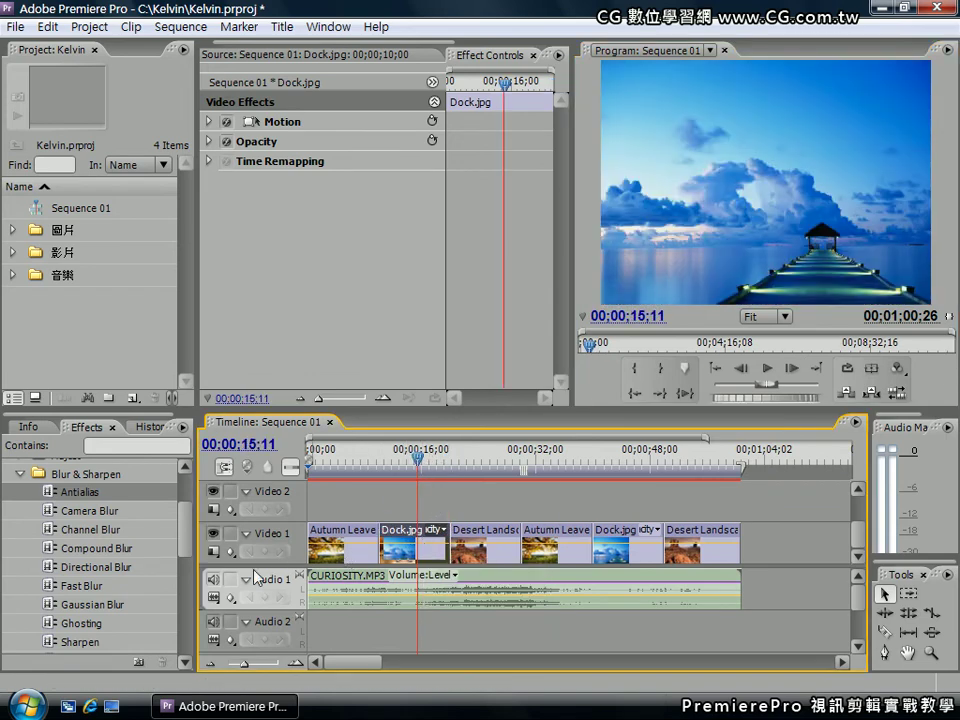
left_click(97, 511)
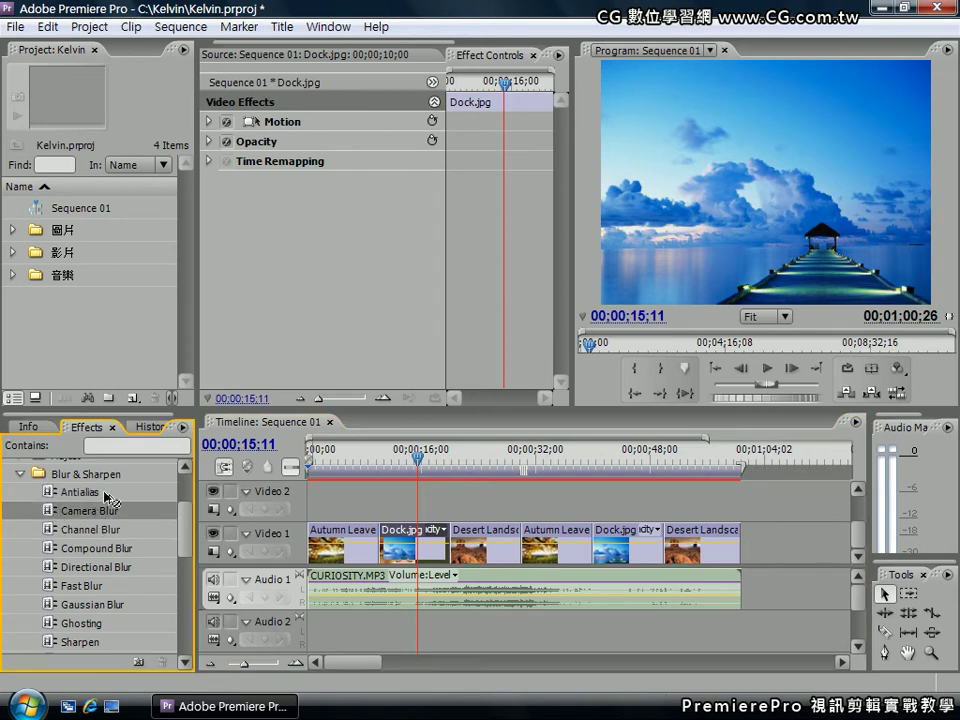
left_click_drag(97, 510, 258, 256)
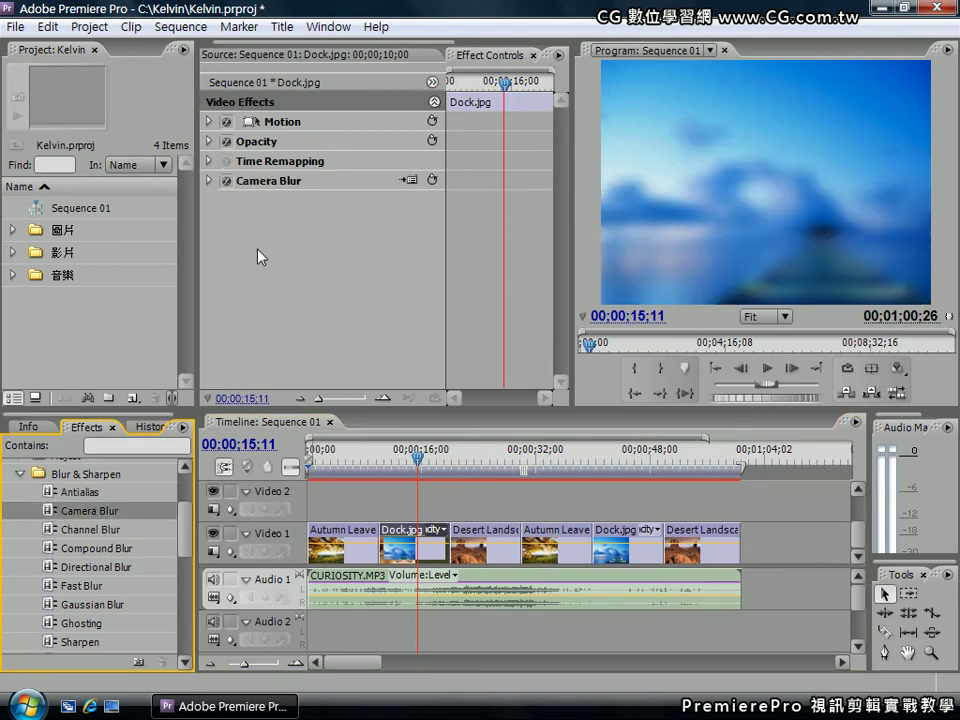
left_click(262, 183)
left_click(209, 180)
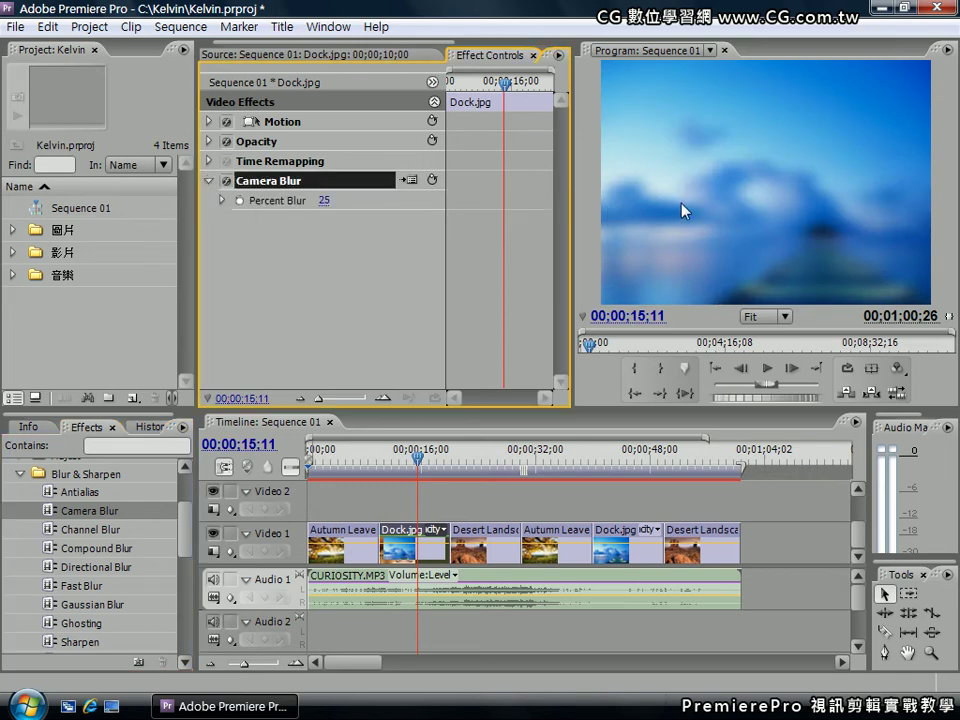
left_click(221, 201)
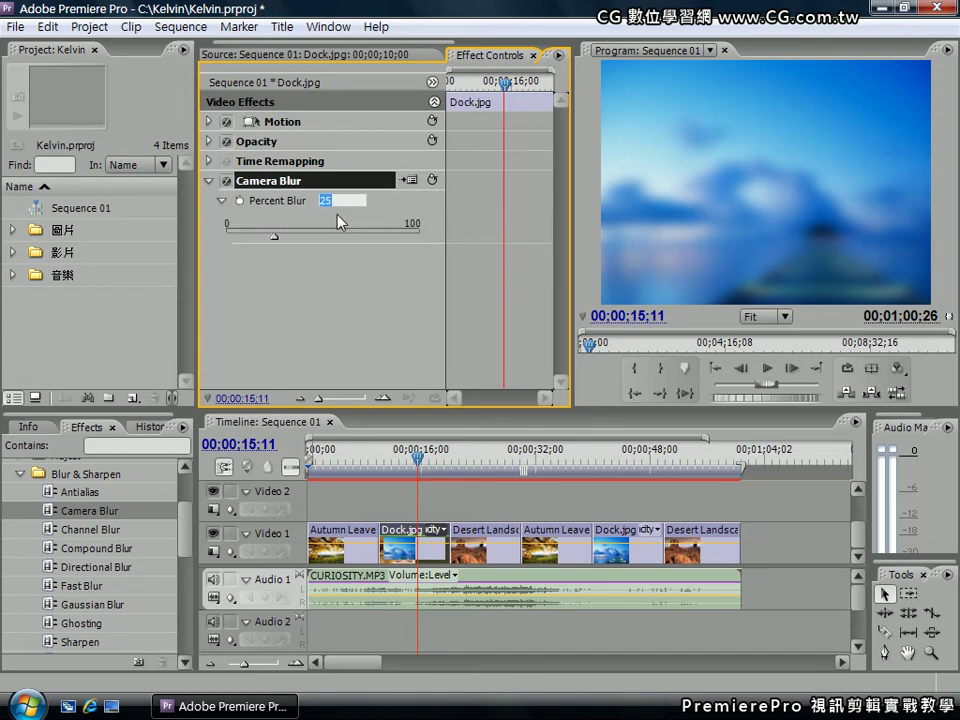
type("5")
key("Return")
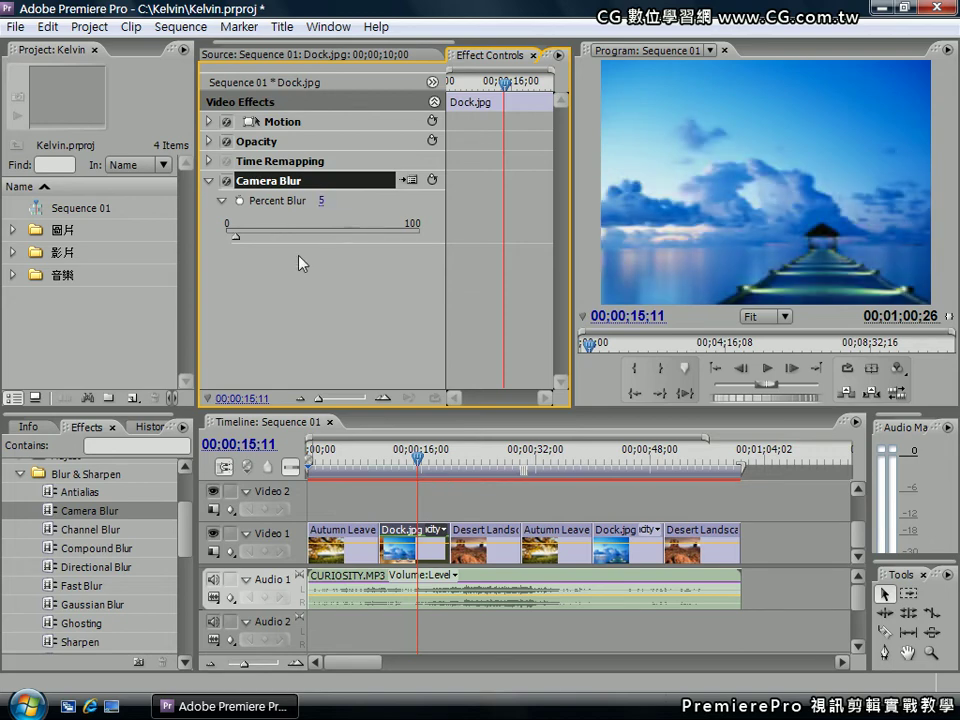
left_click(209, 181)
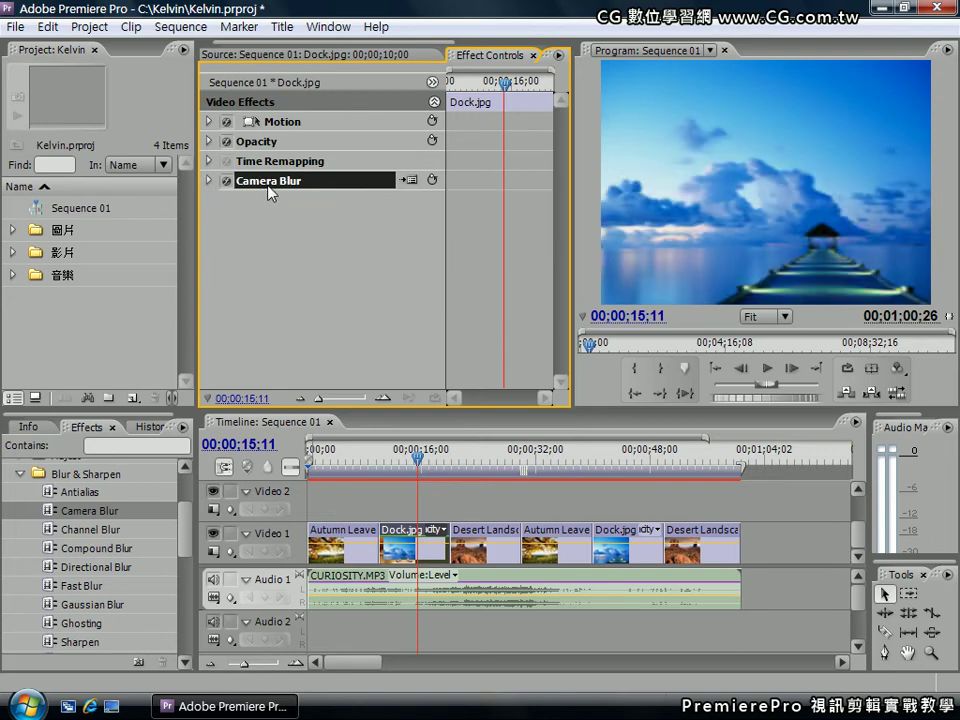
key("Delete")
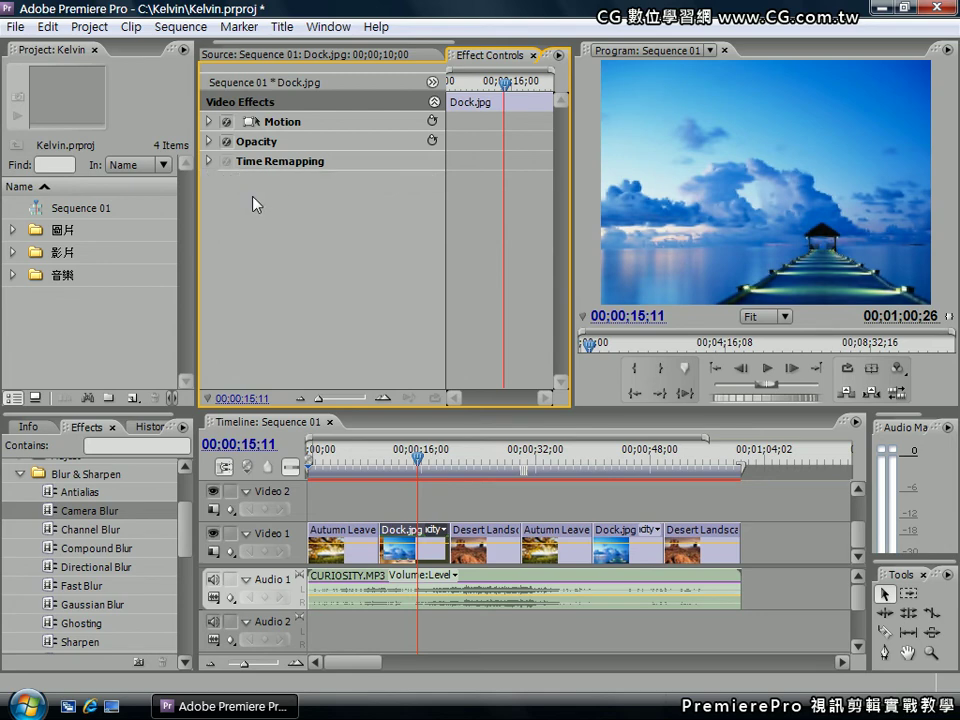
left_click(98, 567)
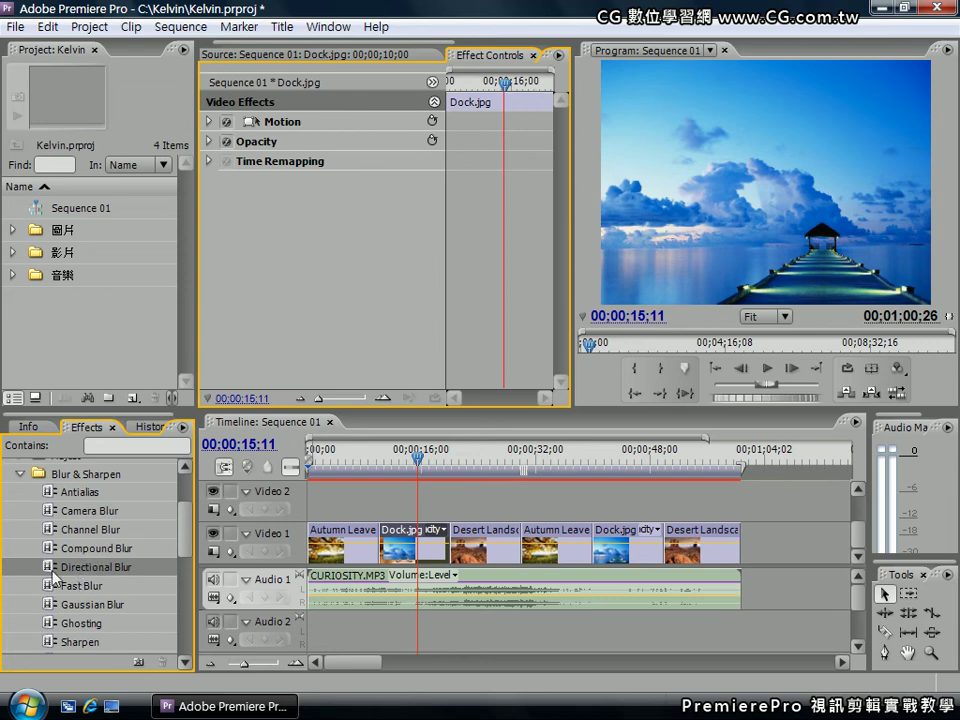
- Apply Directional Blur to Dock.jpg and raise its Blur Length slider to 17.5
left_click_drag(48, 569, 311, 281)
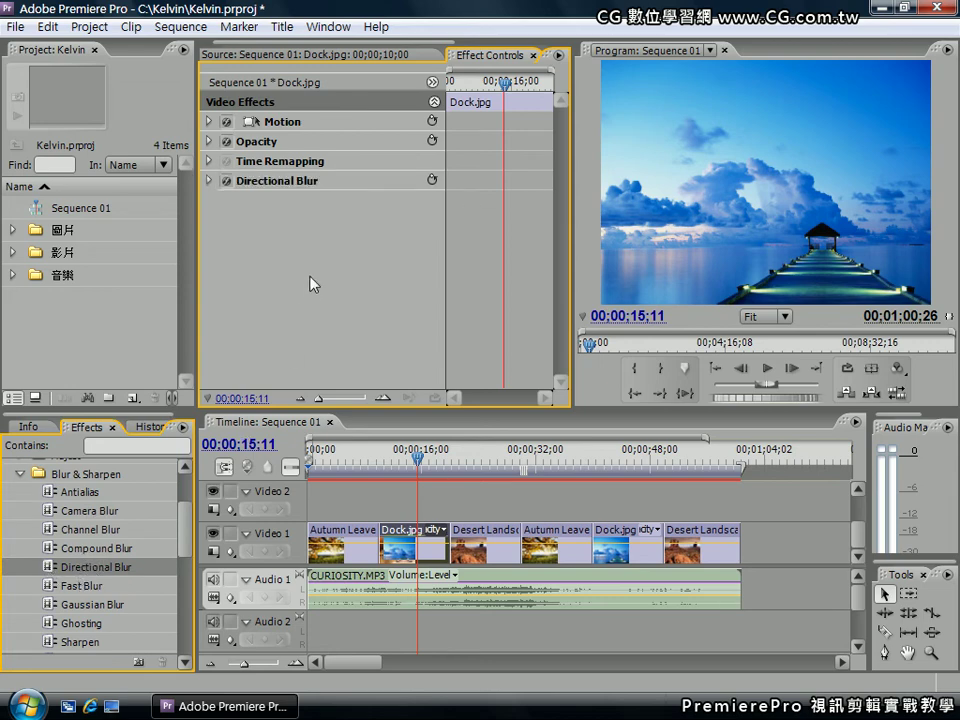
left_click(209, 180)
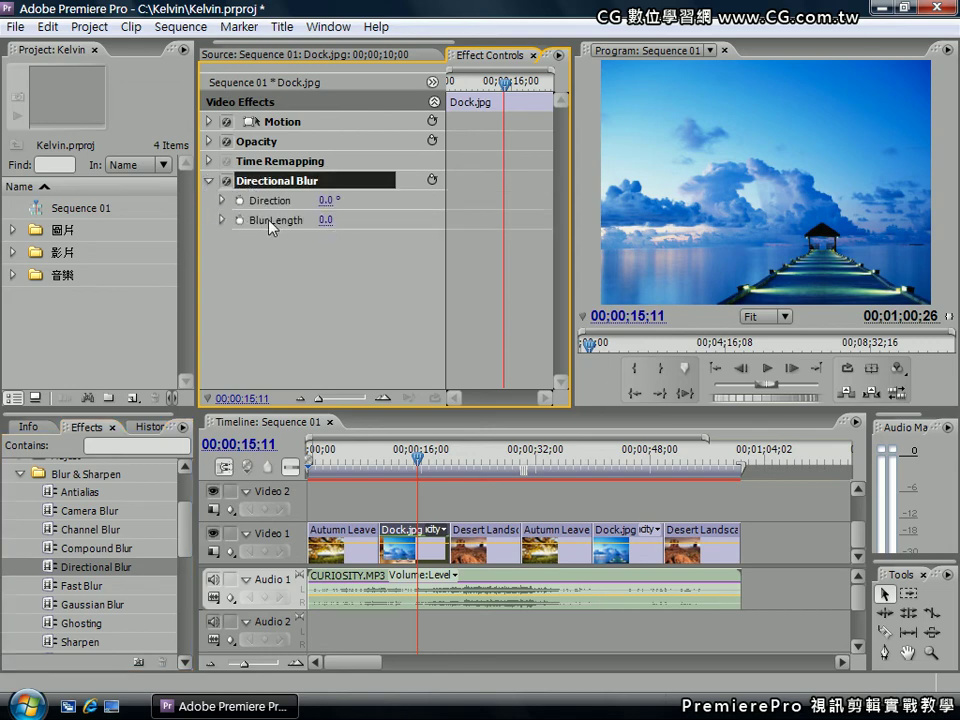
left_click(223, 220)
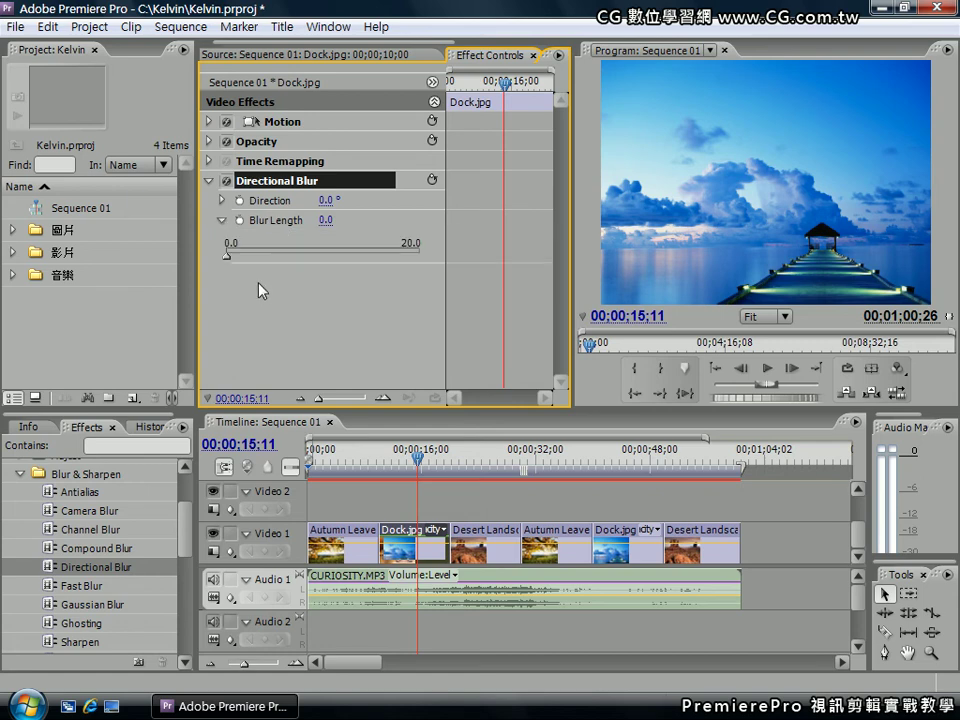
left_click_drag(232, 260, 277, 257)
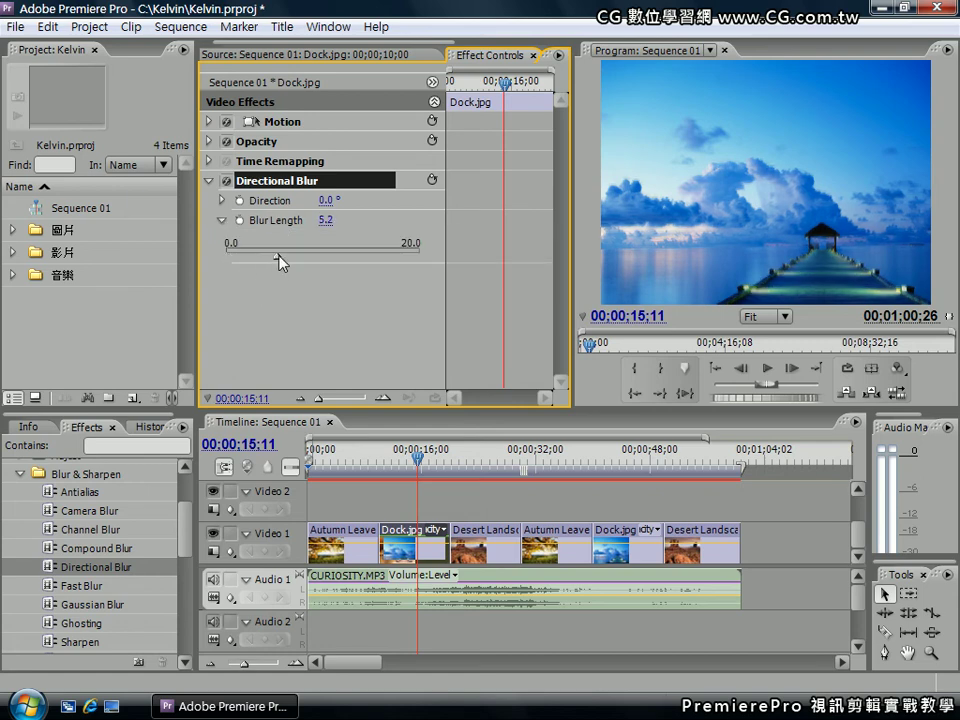
left_click(366, 258)
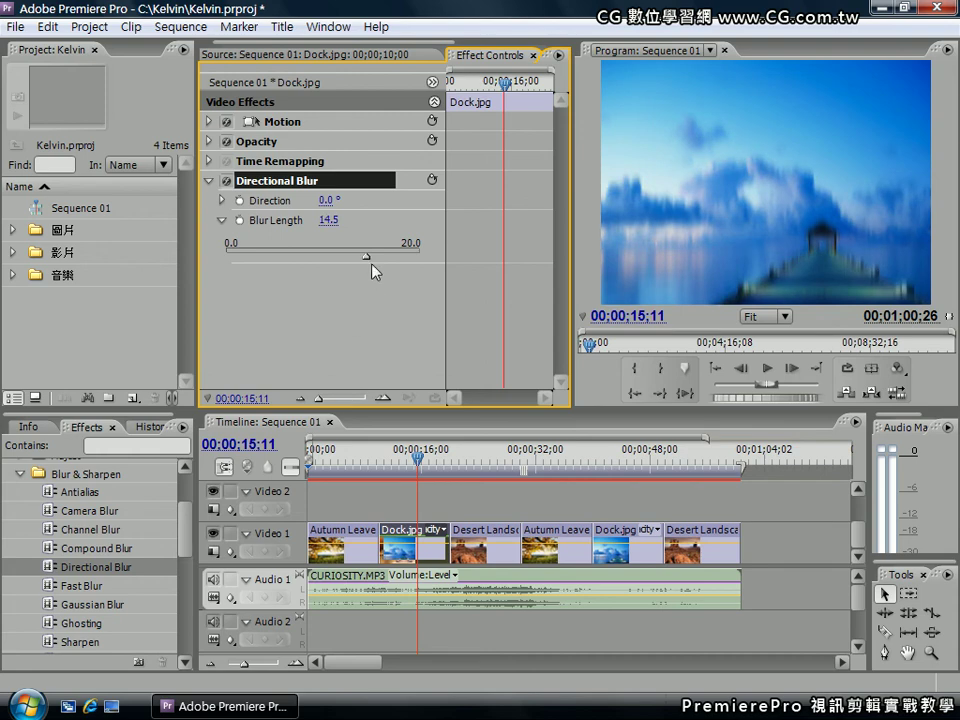
left_click_drag(366, 258, 396, 258)
- Set the Directional Blur Direction to 180° by entering the value after turning the dial
left_click(222, 200)
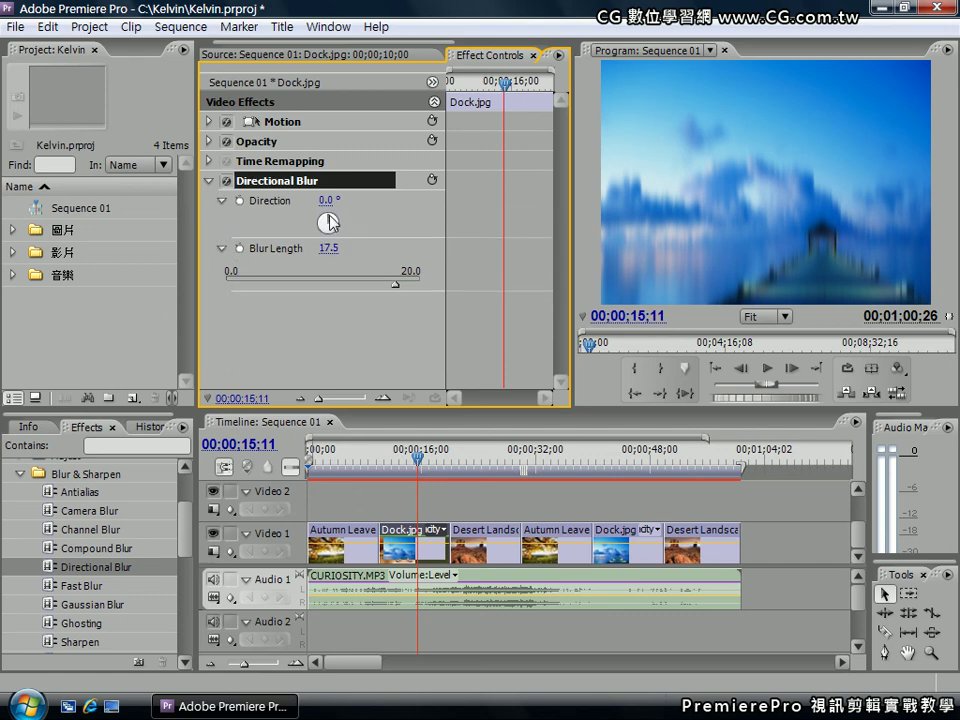
left_click_drag(331, 222, 338, 226)
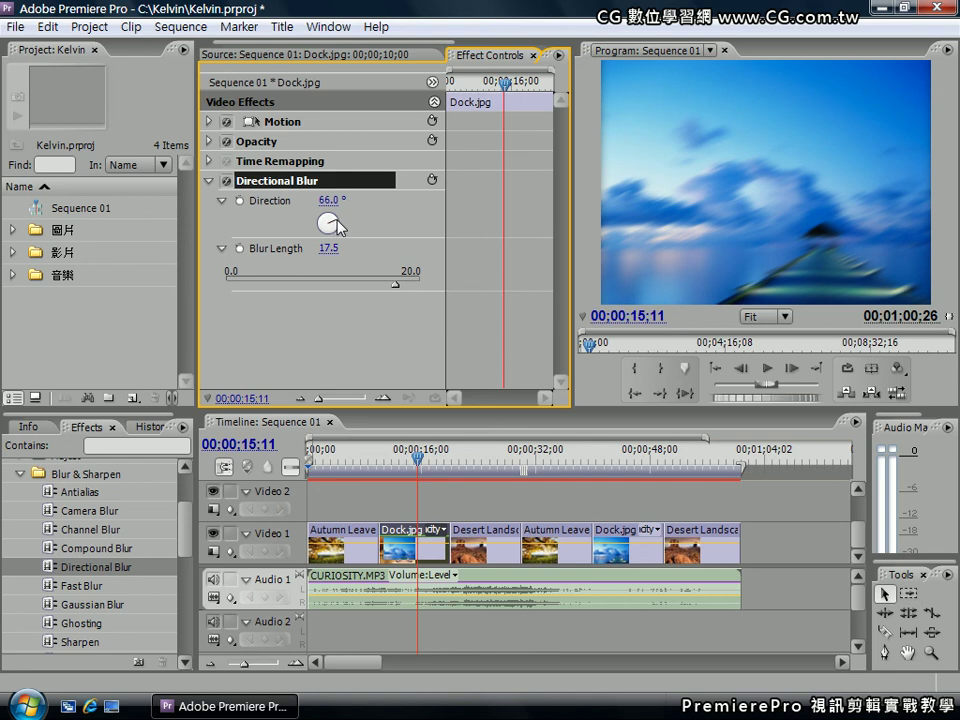
mouse_move(337, 218)
left_mouse_down()
mouse_move(322, 214)
mouse_move(323, 223)
left_mouse_up()
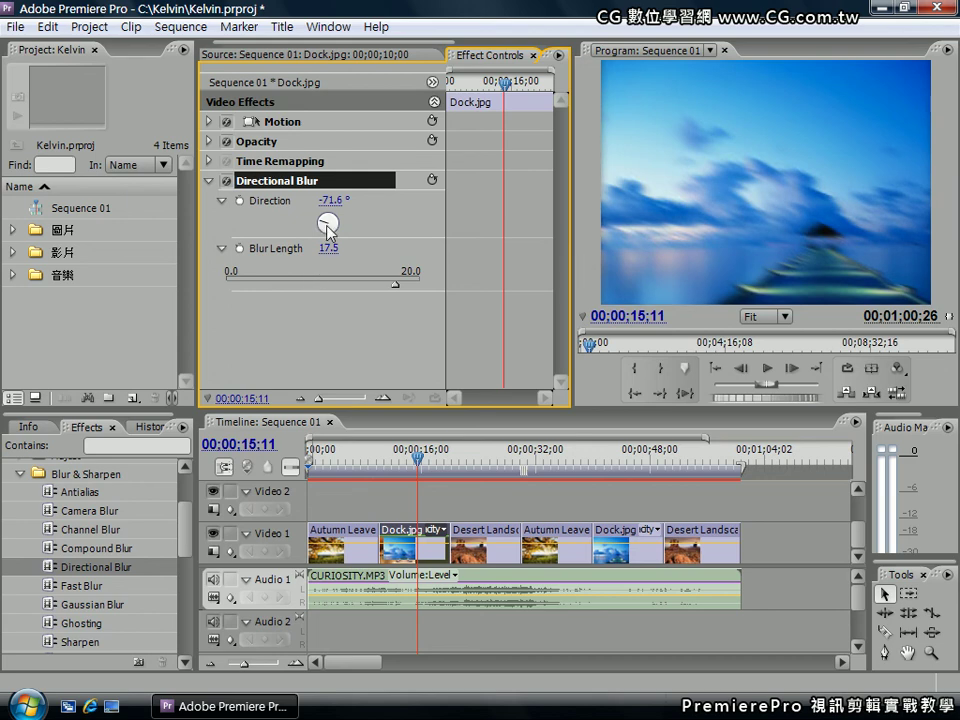
mouse_move(328, 222)
left_mouse_down()
mouse_move(330, 234)
mouse_move(330, 223)
left_mouse_up()
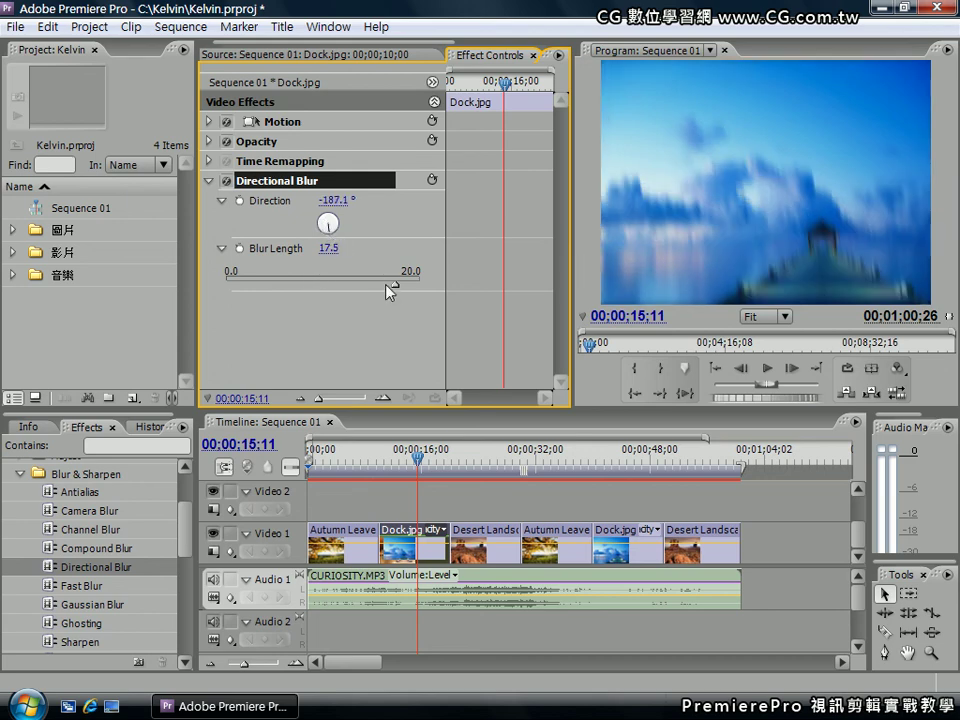
left_click(340, 200)
type("180")
key("Return")
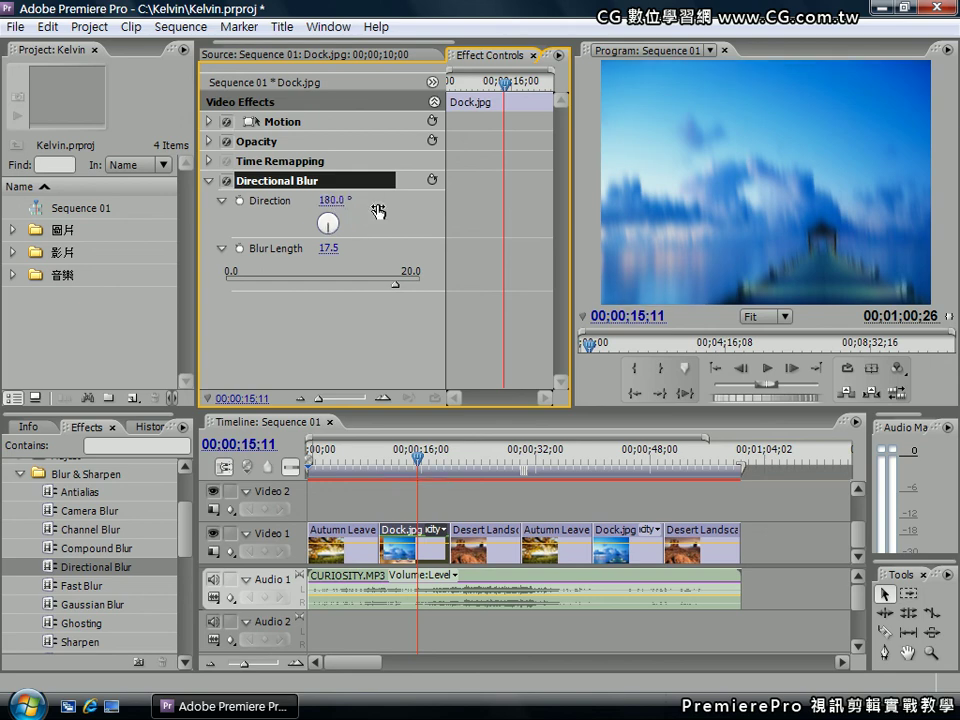
- Collapse the Direction, Blur Length and Directional Blur settings
left_click(222, 201)
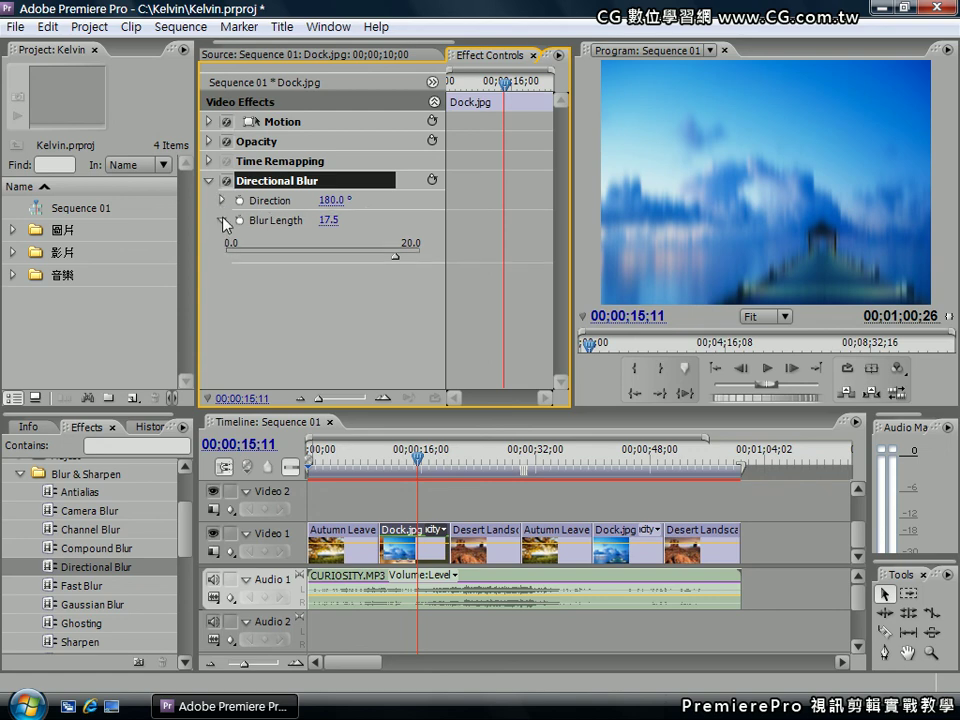
left_click(222, 220)
left_click(210, 181)
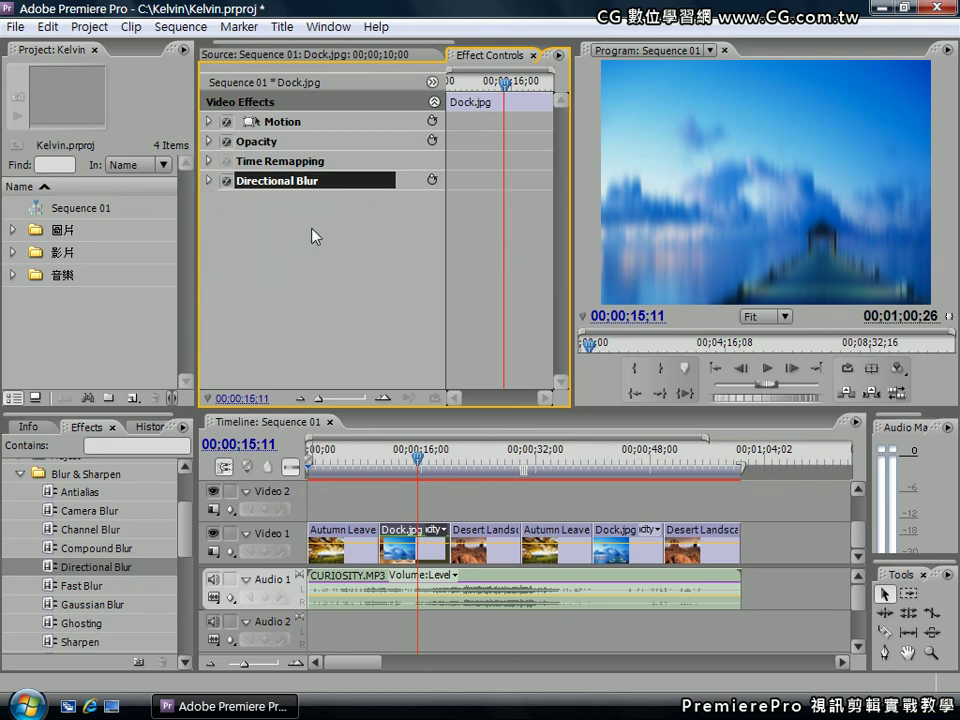